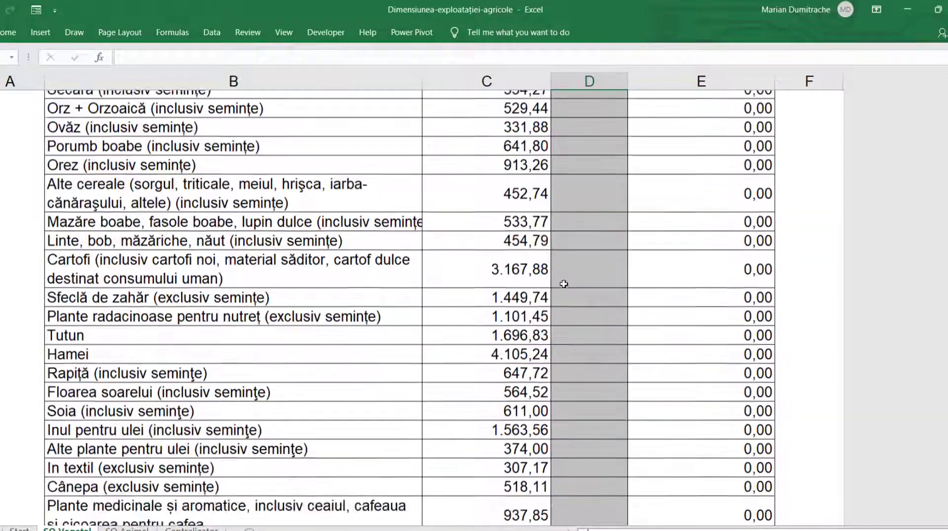
# On the SO Animal sheet, enter 5 head owned for "Bovine de 2 ani si peste - femele".
pyautogui.scroll(-4, 557, 306)
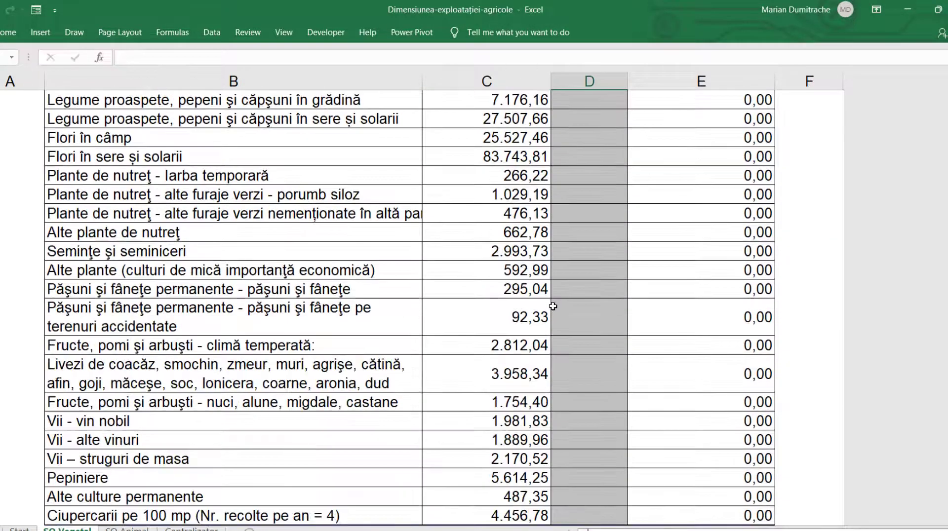
pyautogui.hotkey('ctrl', 'pagedown')
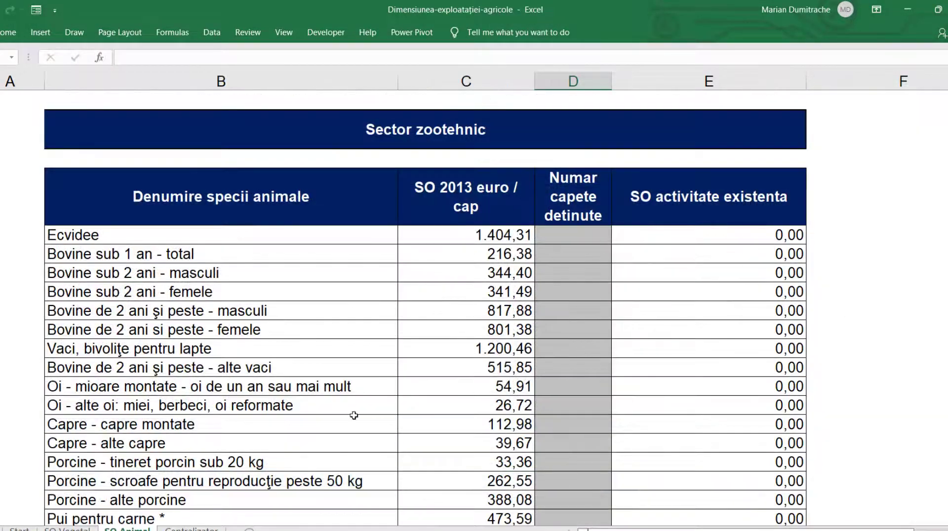
pyautogui.click(556, 236)
pyautogui.click(557, 255)
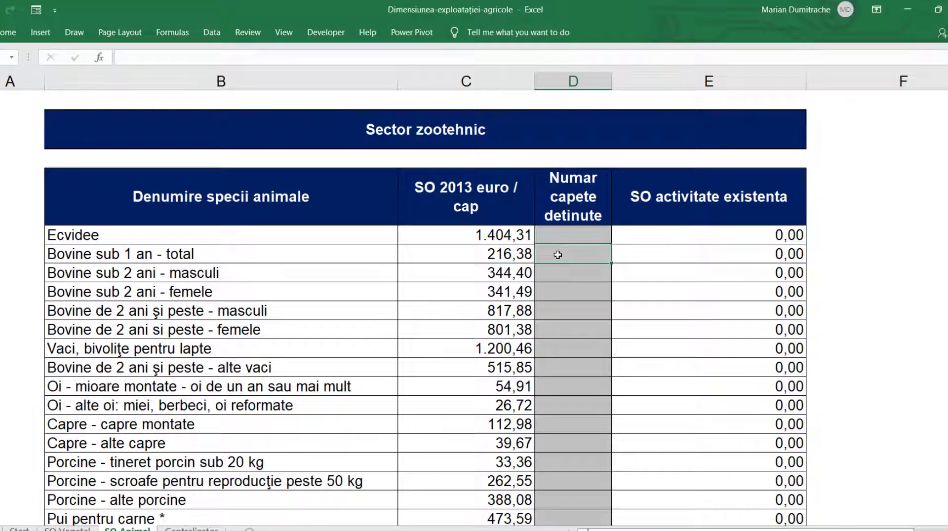
pyautogui.click(574, 329)
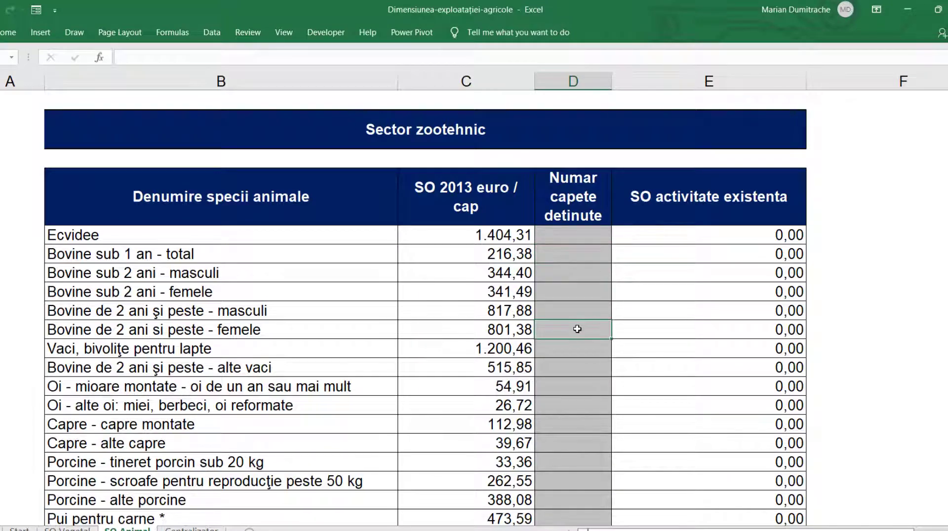
pyautogui.write('5')
pyautogui.press('Return')
# Examine the livestock total, and the economic dimension, eligibility and estimated support tables on the Centralizator sheet.
pyautogui.scroll(-1, 568, 353)
pyautogui.scroll(-4, 569, 353)
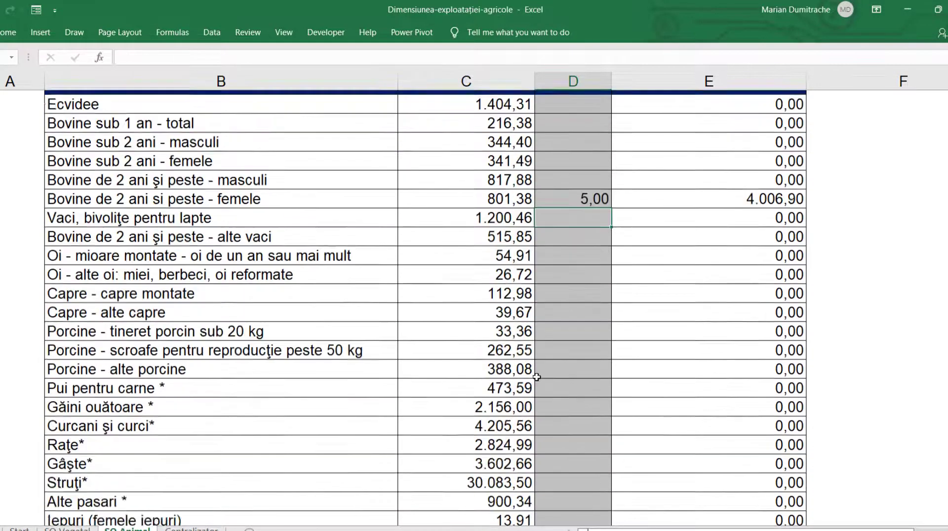
pyautogui.click(192, 529)
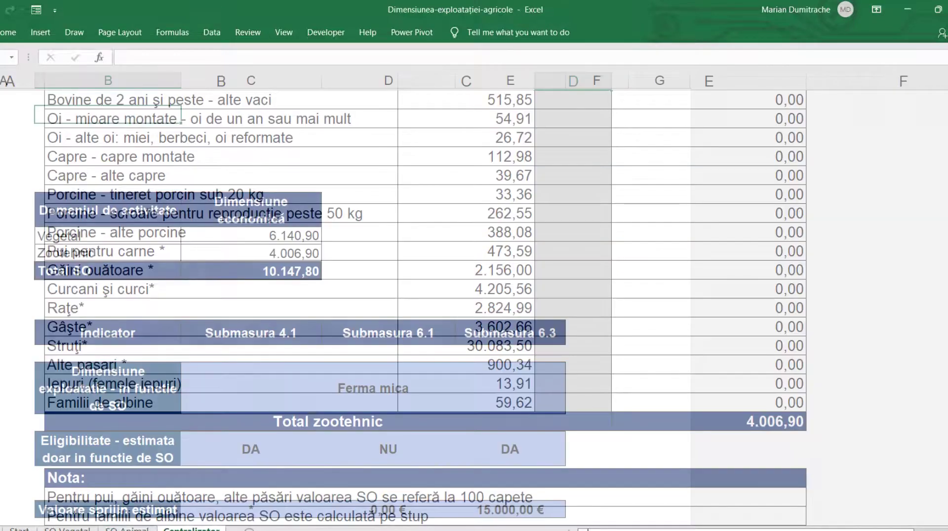
pyautogui.scroll(-1, 316, 392)
pyautogui.scroll(1, 316, 392)
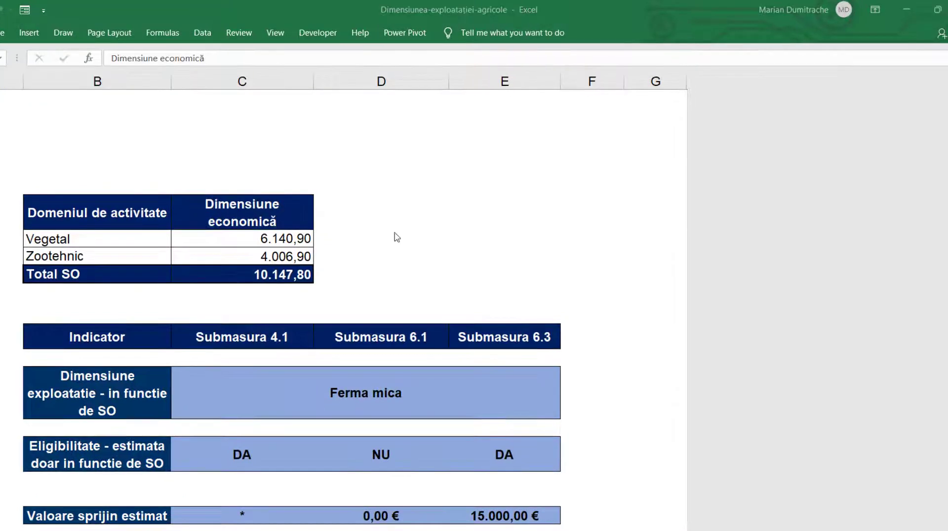
pyautogui.scroll(-1, 393, 237)
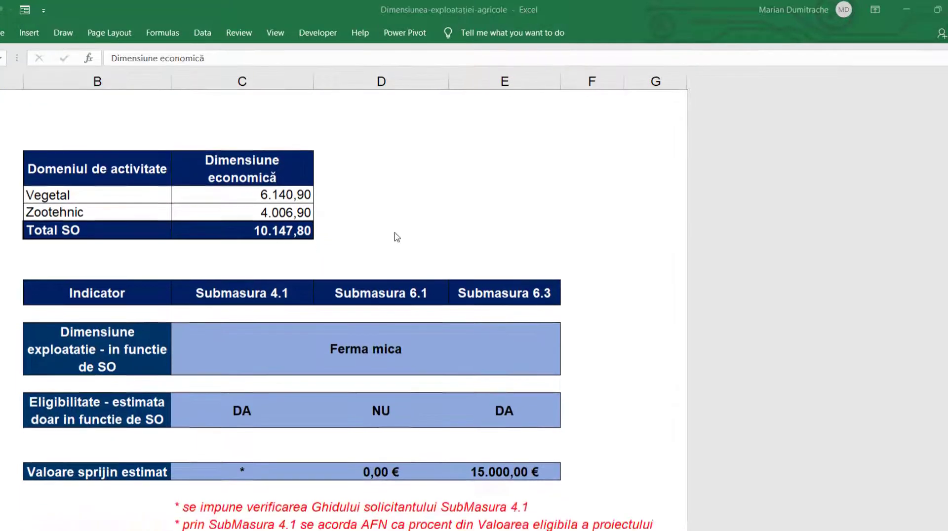
pyautogui.scroll(-1, 395, 241)
pyautogui.scroll(1, 395, 241)
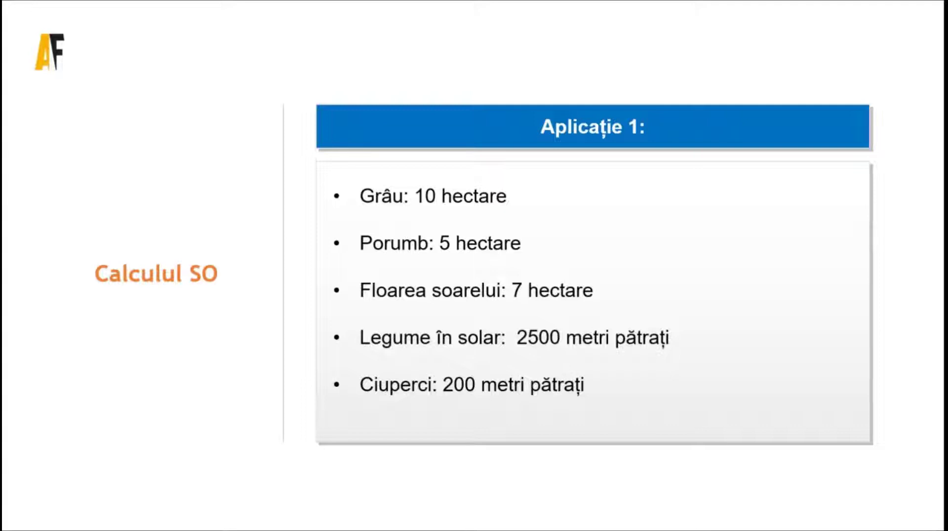
# Switch to the browser and open the Calculator SO from the AFIR portal page.
pyautogui.hotkey('alt', 'Tab')
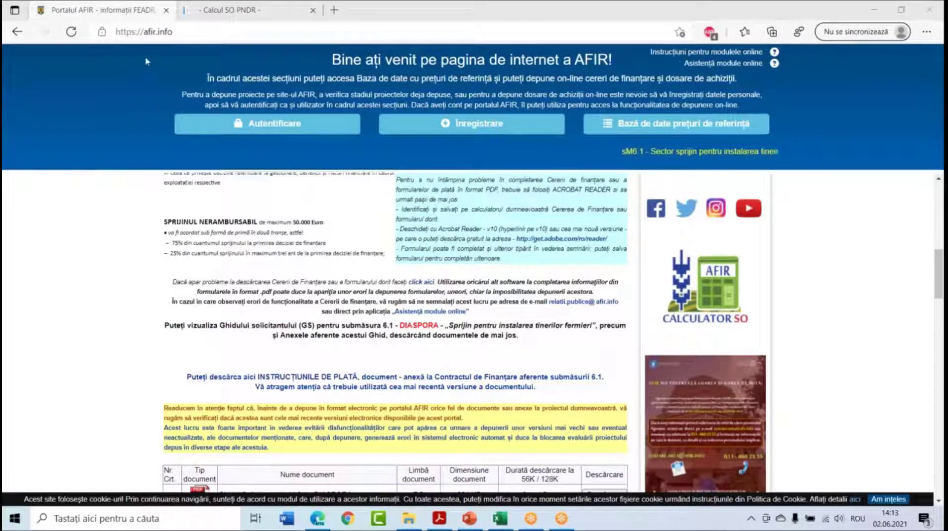
pyautogui.scroll(7, 672, 318)
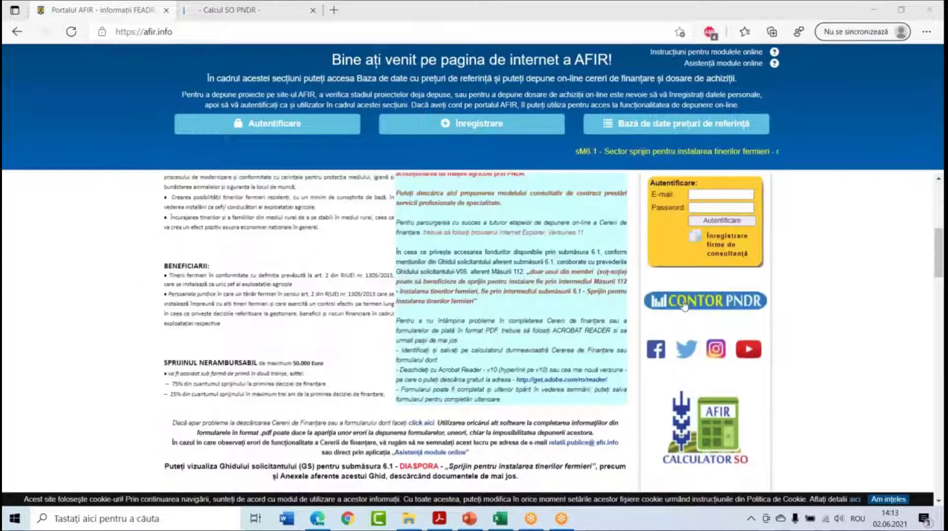
pyautogui.moveTo(672, 318)
pyautogui.scroll(-4, 672, 319)
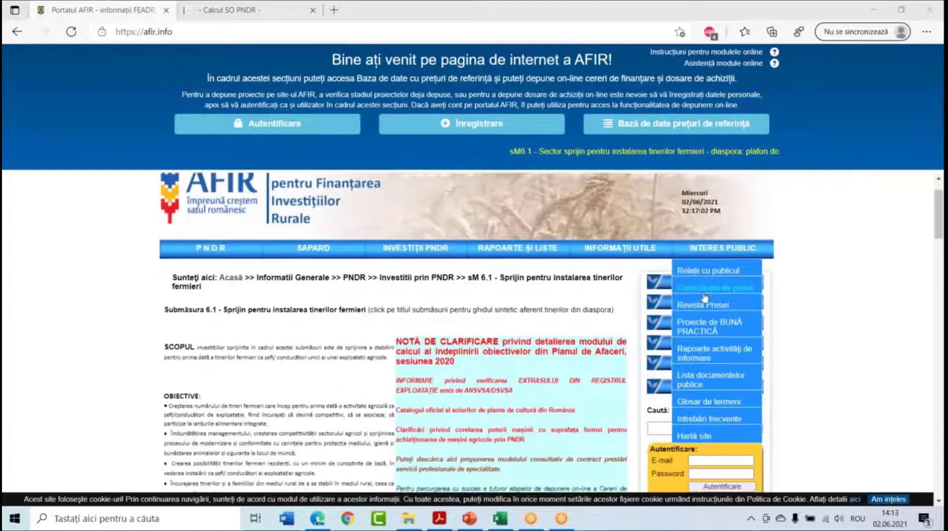
pyautogui.scroll(-3, 685, 319)
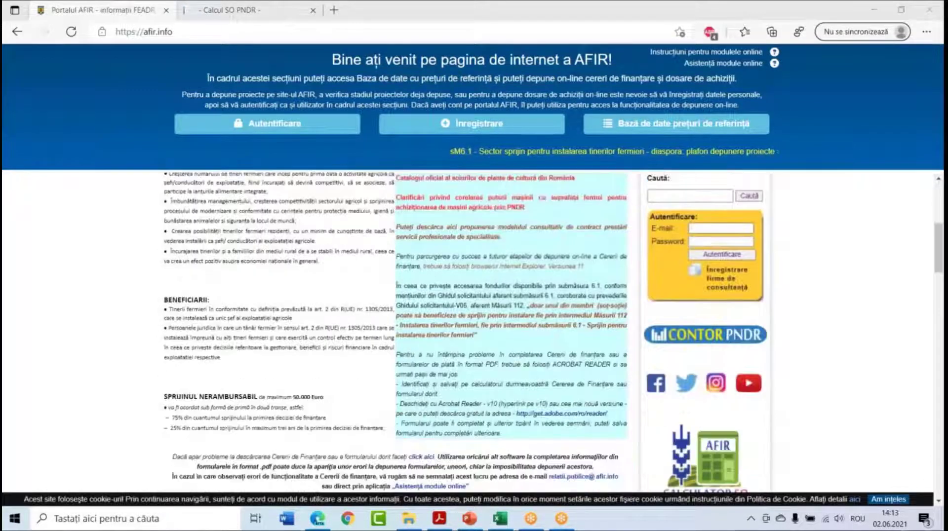
pyautogui.scroll(-1, 684, 320)
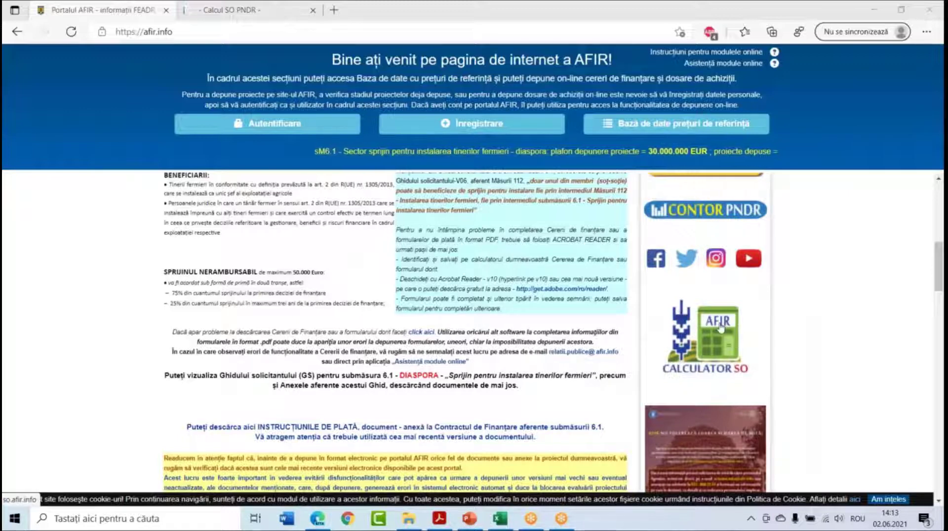
pyautogui.click(696, 331)
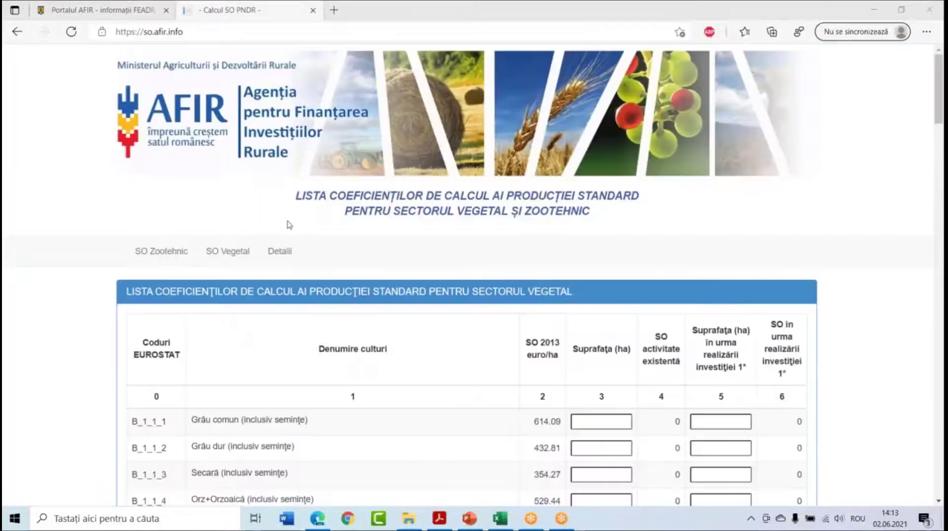
# Open the calculator's Detalii page and look through the definition and calculation principles for SO 2013 standard production.
pyautogui.scroll(-1, 285, 223)
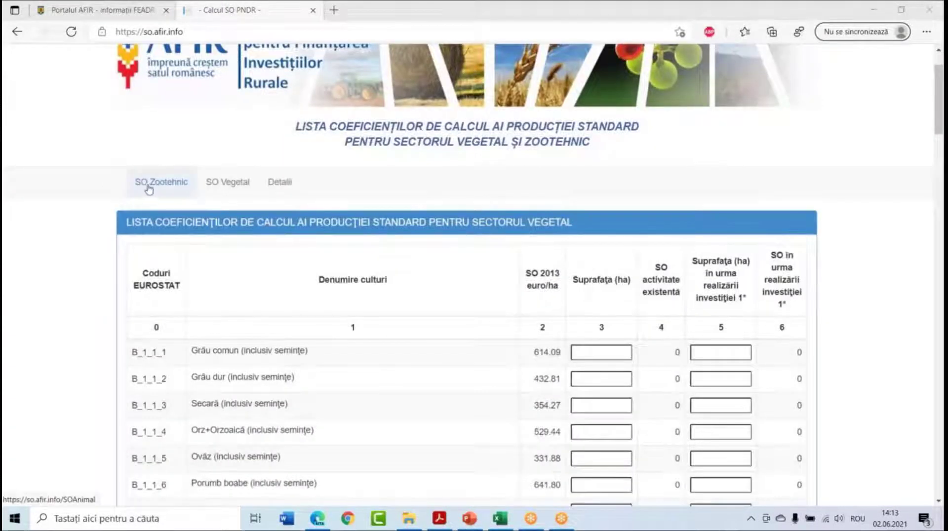
pyautogui.click(222, 185)
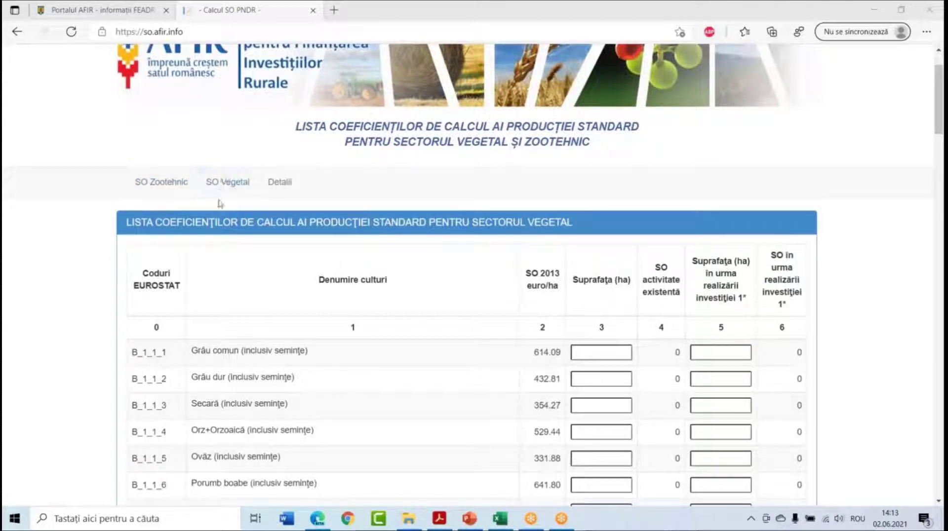
pyautogui.click(277, 184)
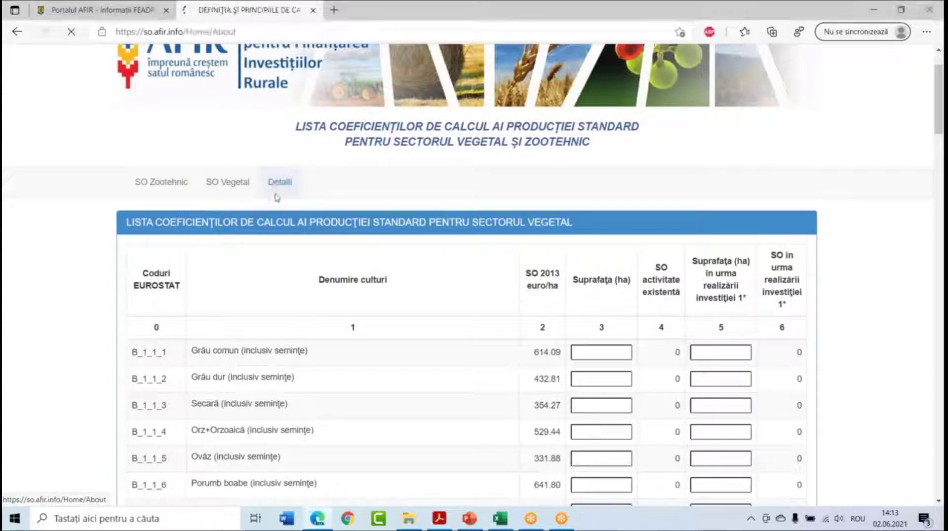
pyautogui.scroll(-10, 265, 284)
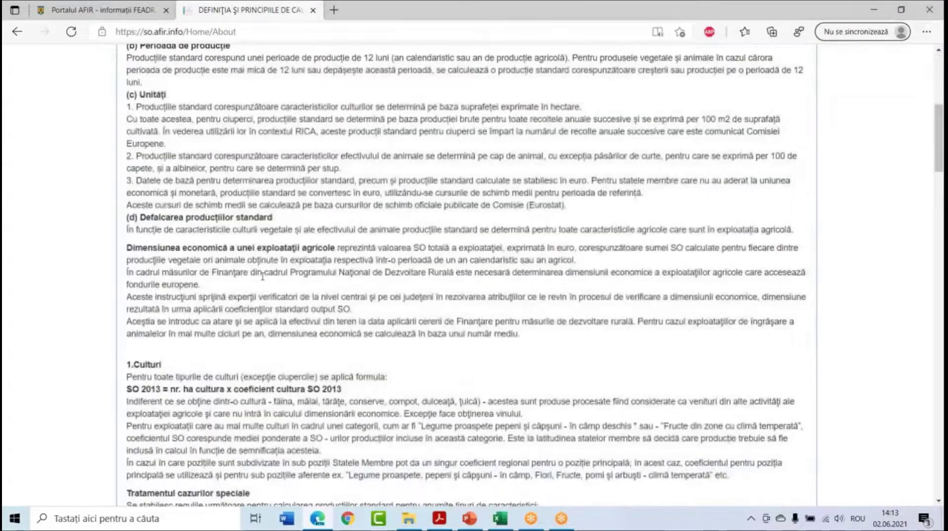
pyautogui.scroll(-6, 265, 283)
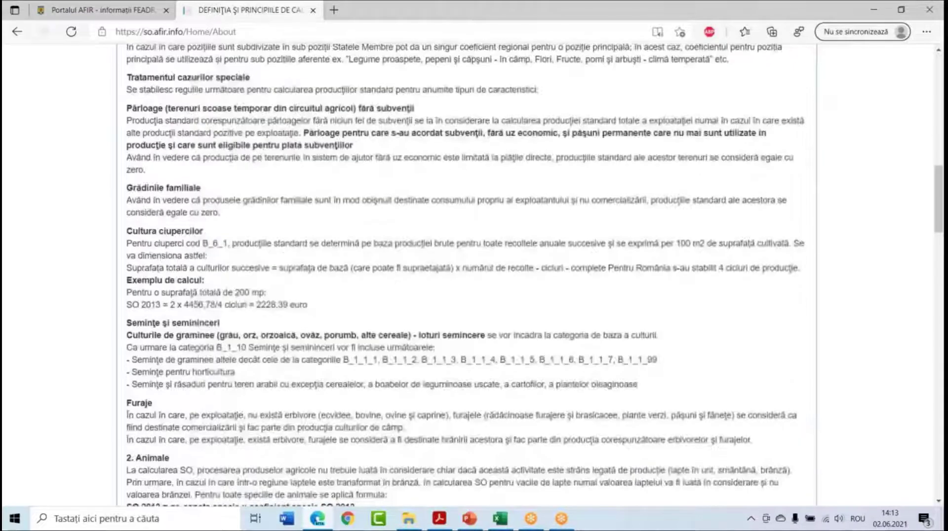
pyautogui.scroll(15, 276, 288)
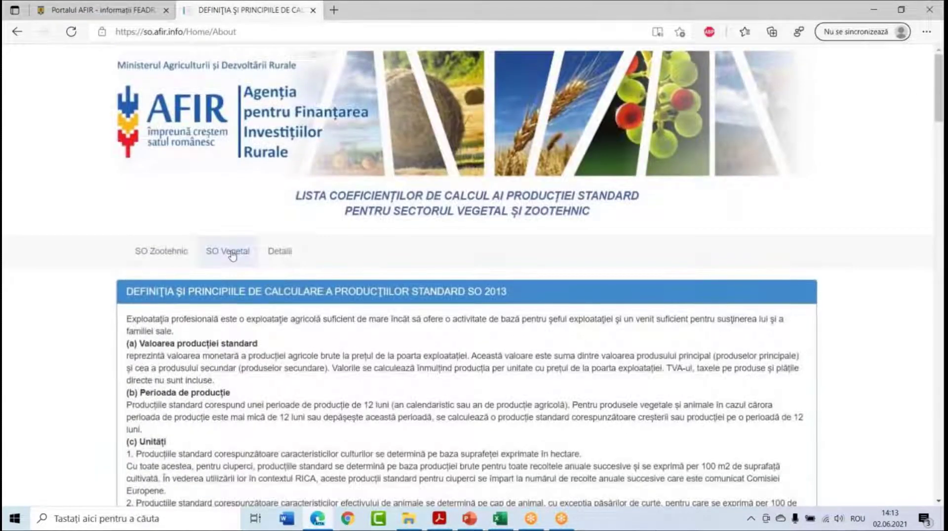
# Return to the SO Vegetal list and examine the SO 2013 euro/ha coefficients for common wheat through potatoes.
pyautogui.click(227, 251)
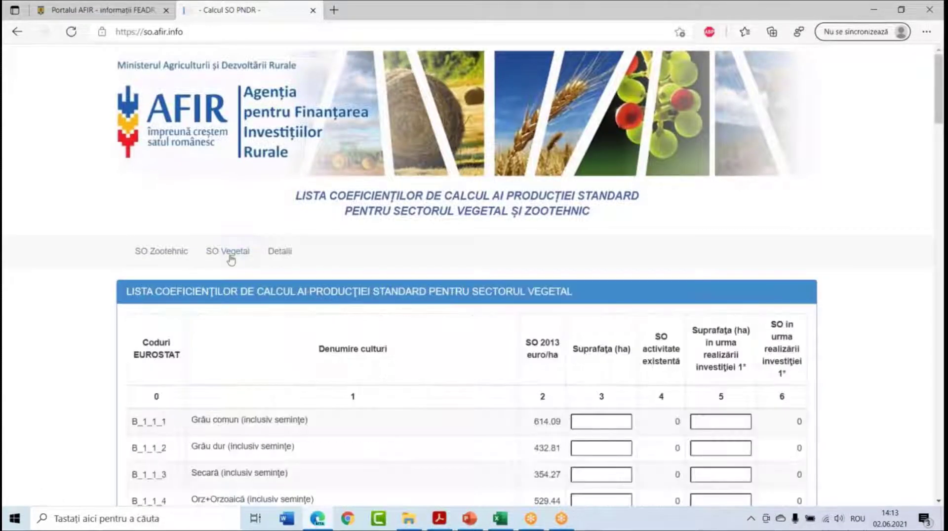
pyautogui.scroll(-4, 231, 272)
pyautogui.scroll(4, 233, 286)
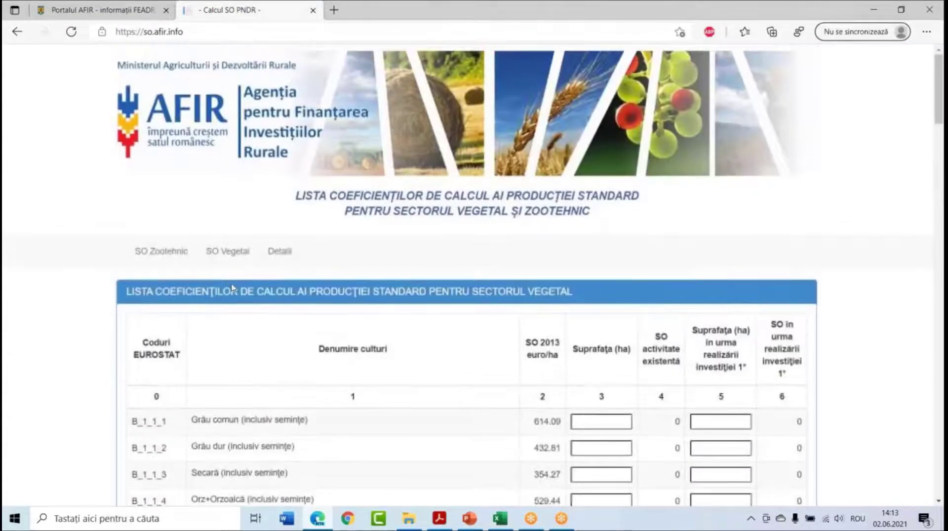
pyautogui.scroll(-3, 241, 295)
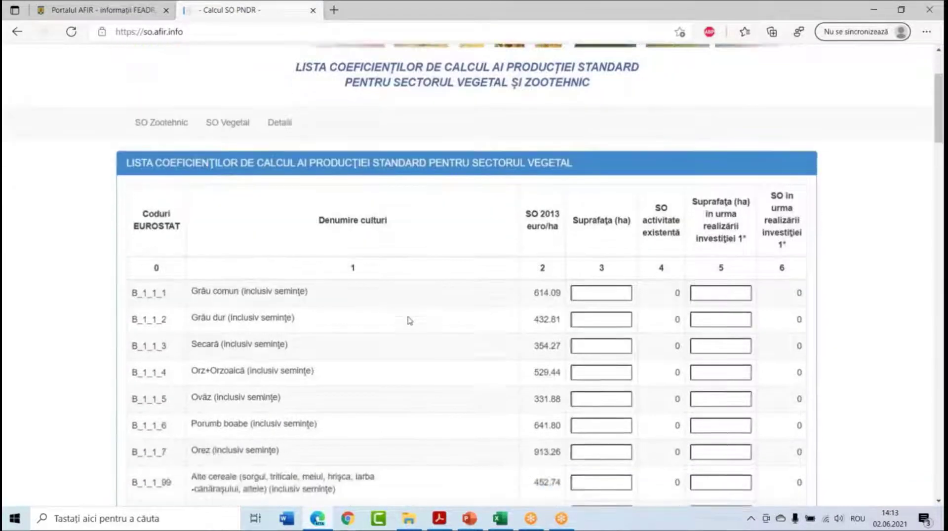
pyautogui.scroll(-2, 409, 321)
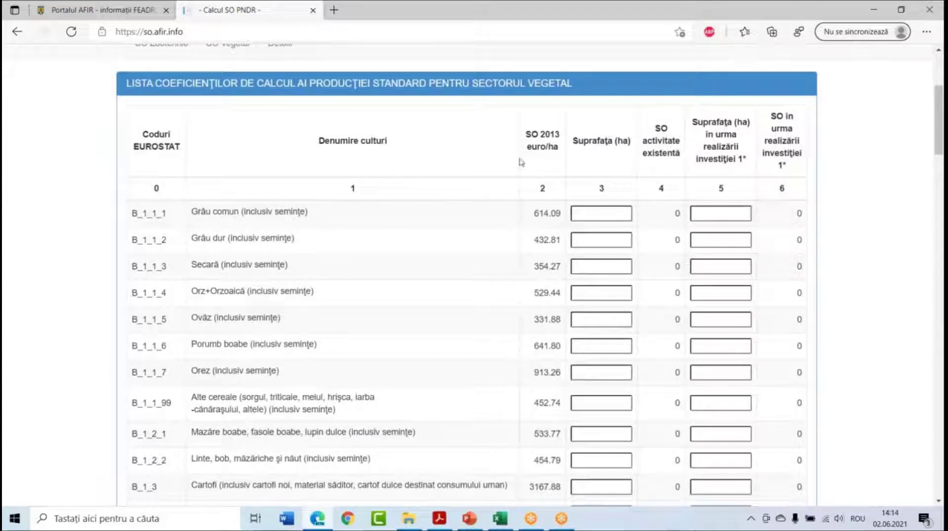
pyautogui.moveTo(525, 134); pyautogui.dragTo(538, 134)
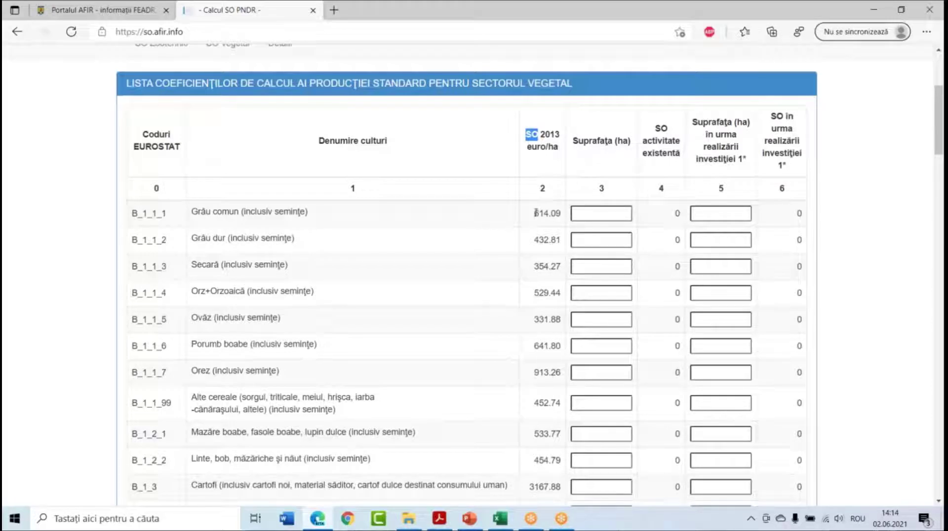
pyautogui.moveTo(534, 213); pyautogui.dragTo(543, 214)
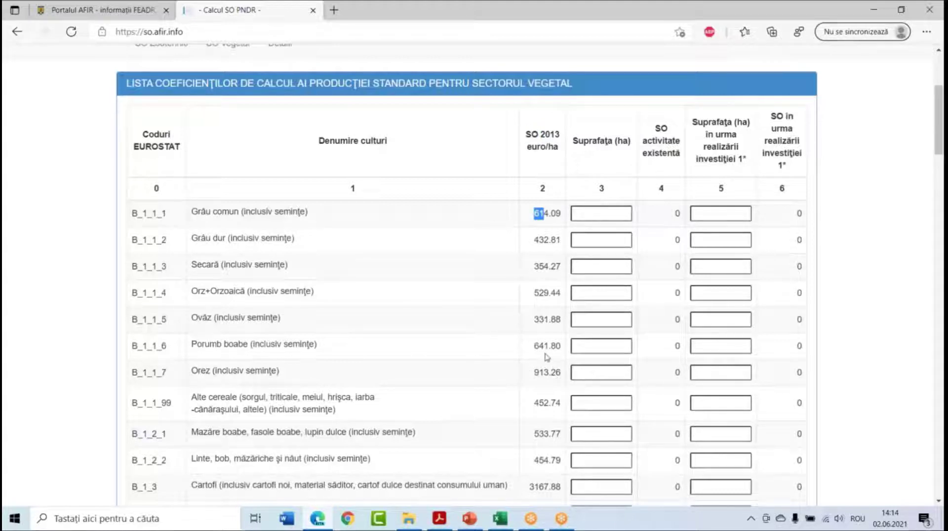
pyautogui.scroll(-5, 545, 357)
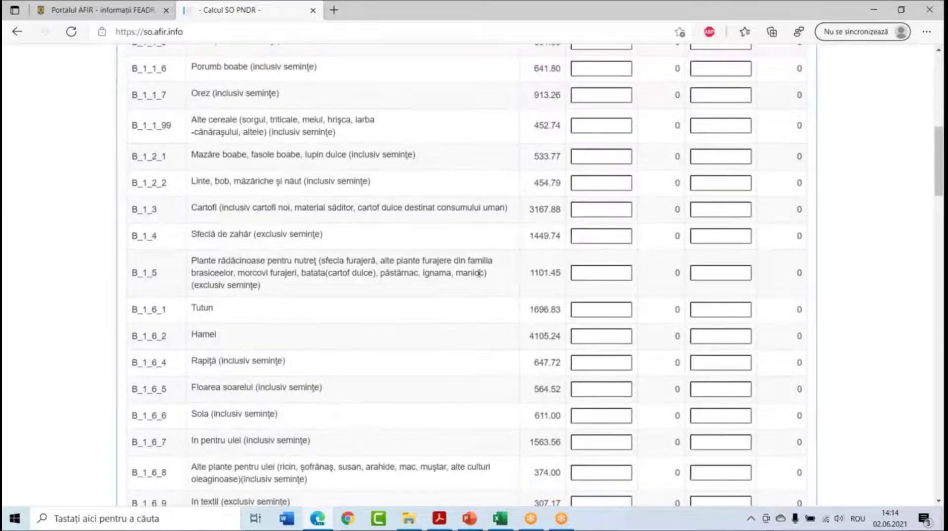
pyautogui.moveTo(529, 236); pyautogui.dragTo(539, 213)
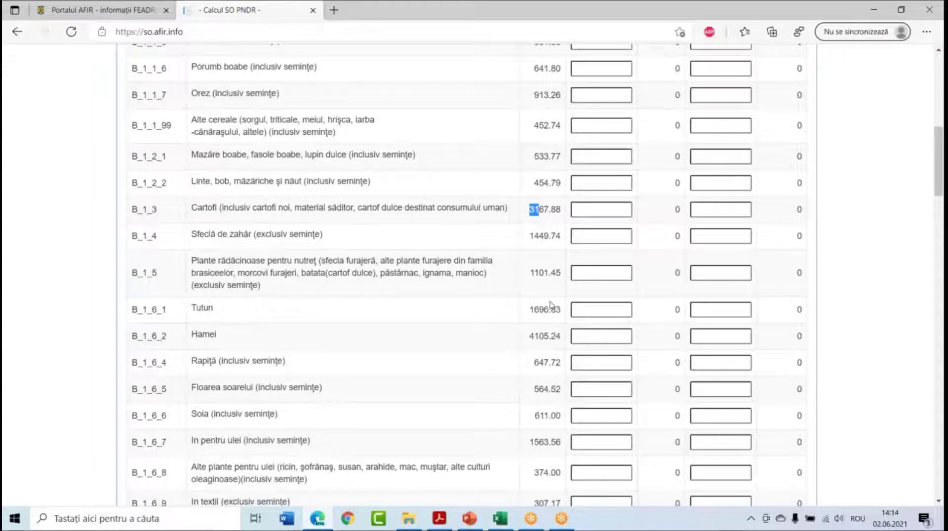
# Examine the remaining crop coefficients, from vegetables and flowers through permanent pastures, orchards and vineyards to the mushroom section.
pyautogui.scroll(-6, 549, 311)
pyautogui.scroll(8, 567, 320)
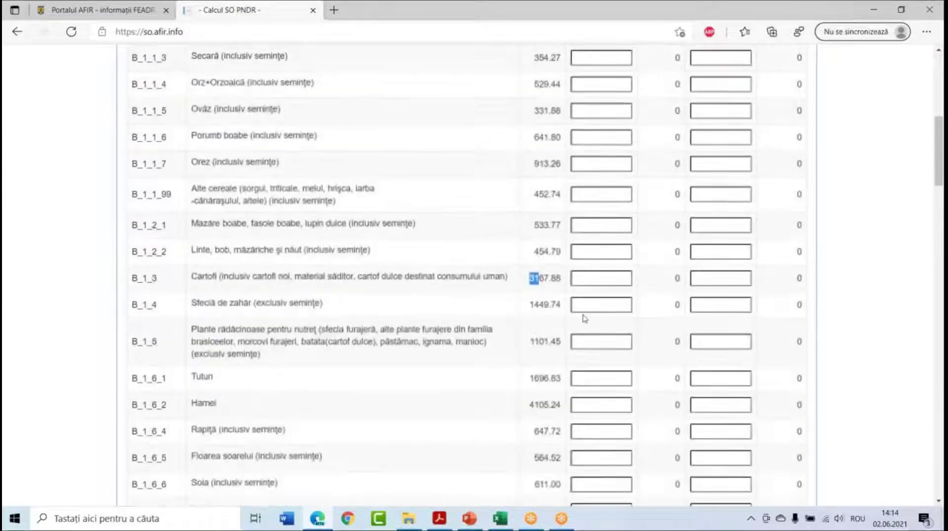
pyautogui.scroll(3, 582, 316)
pyautogui.scroll(-12, 568, 329)
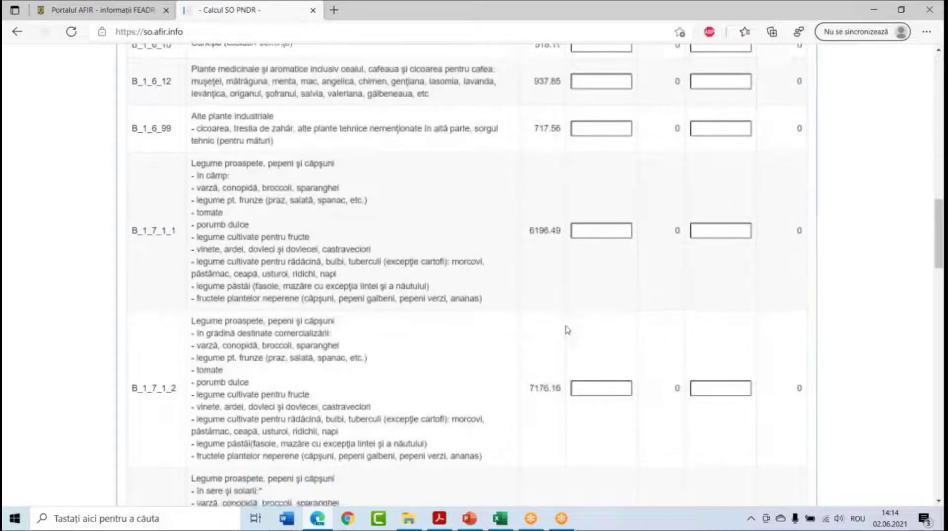
pyautogui.scroll(-10, 568, 329)
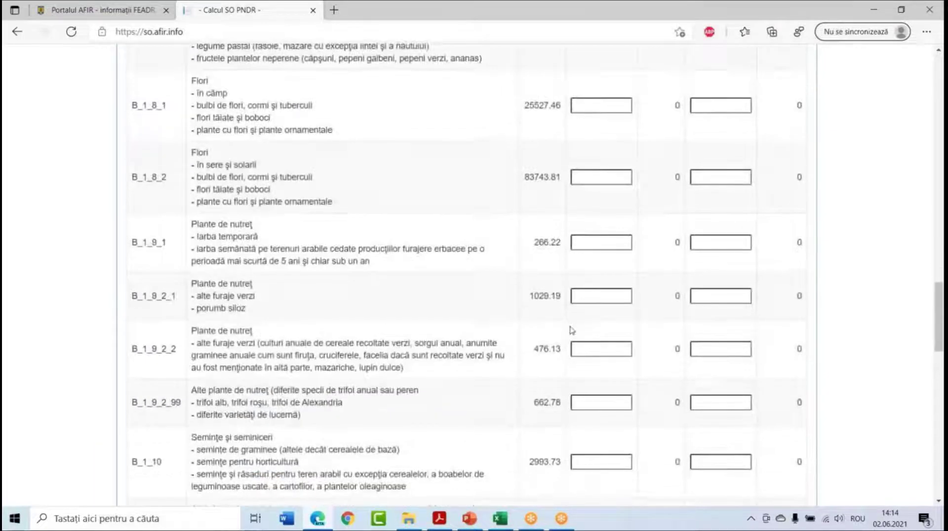
pyautogui.scroll(-5, 572, 331)
pyautogui.moveTo(538, 326); pyautogui.dragTo(544, 326)
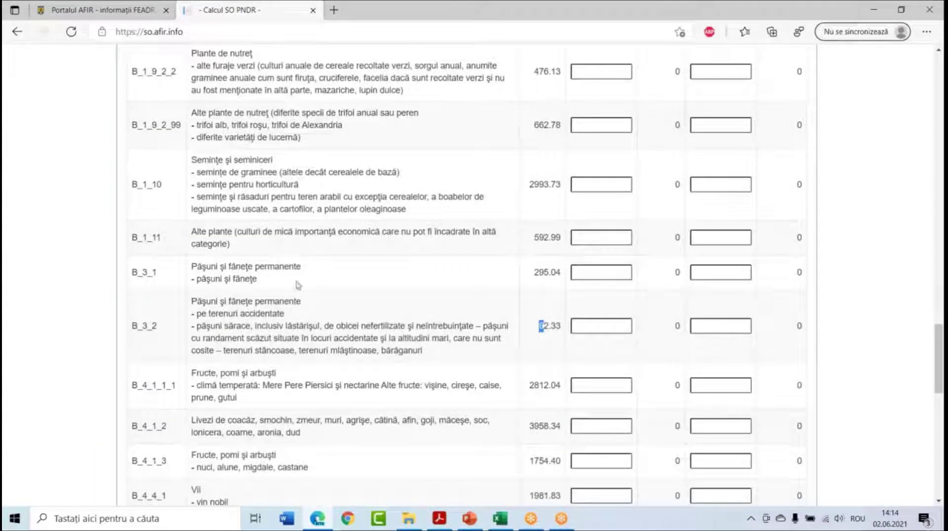
pyautogui.click(538, 339)
pyautogui.scroll(-2, 530, 363)
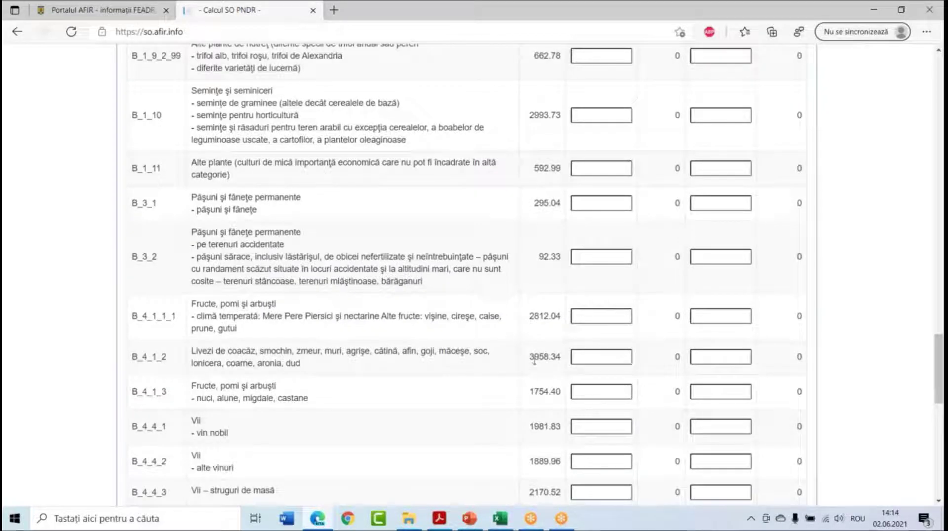
pyautogui.scroll(-6, 533, 358)
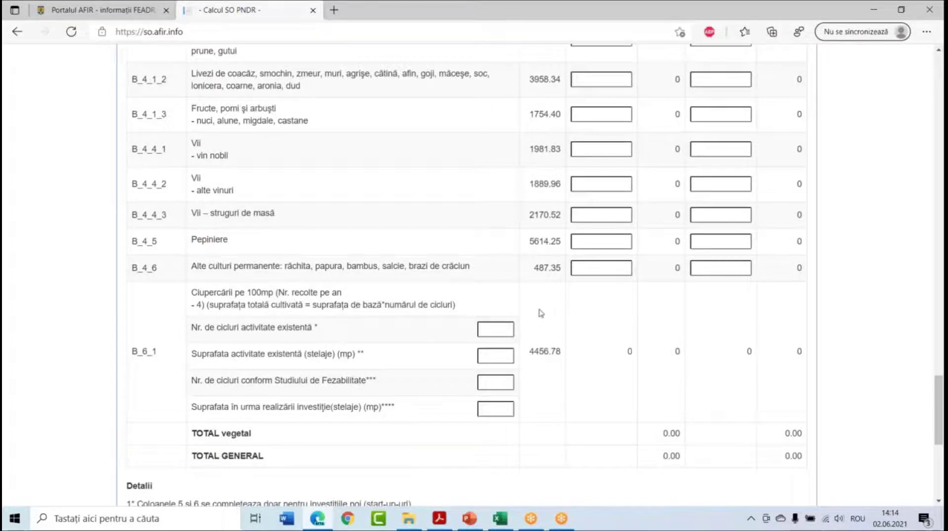
# Enter an area of 10 ha for common wheat (Grâu comun, B_1_1_1) in the vegetal coefficient list.
pyautogui.scroll(2, 541, 313)
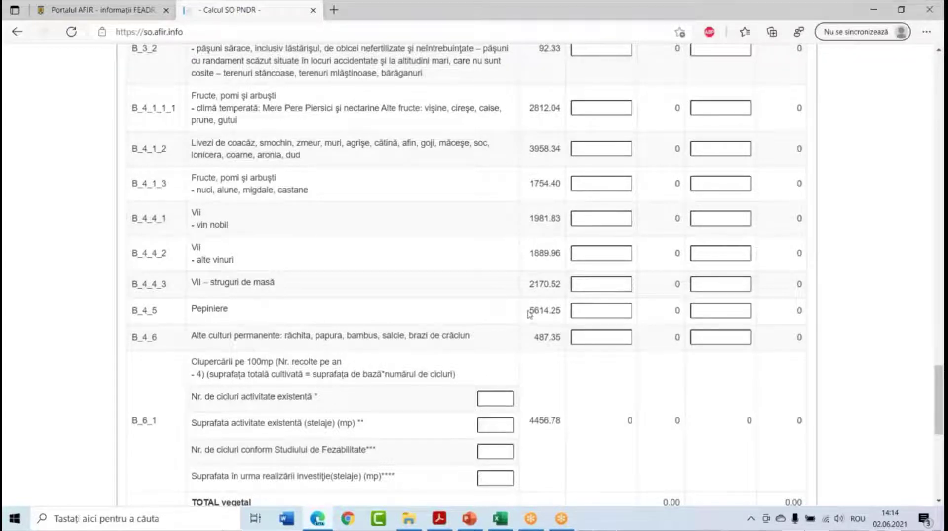
pyautogui.scroll(20, 529, 314)
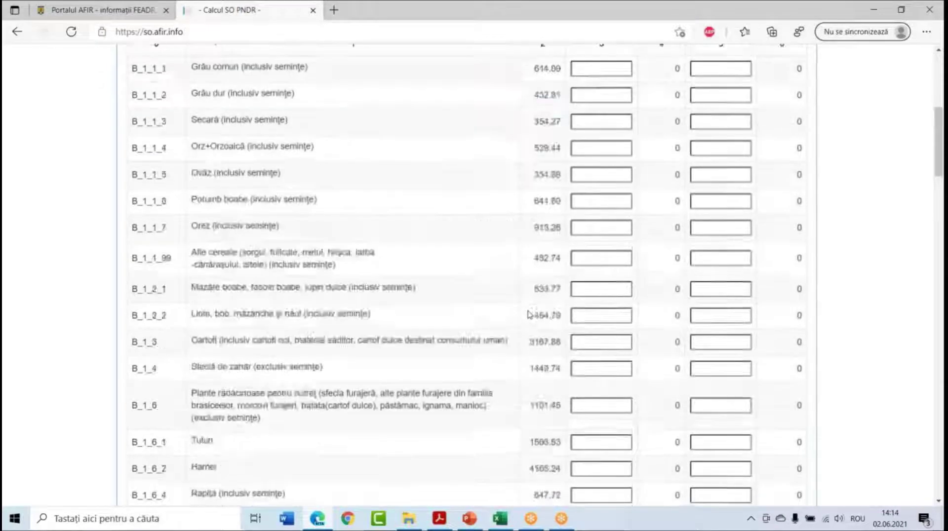
pyautogui.scroll(6, 529, 314)
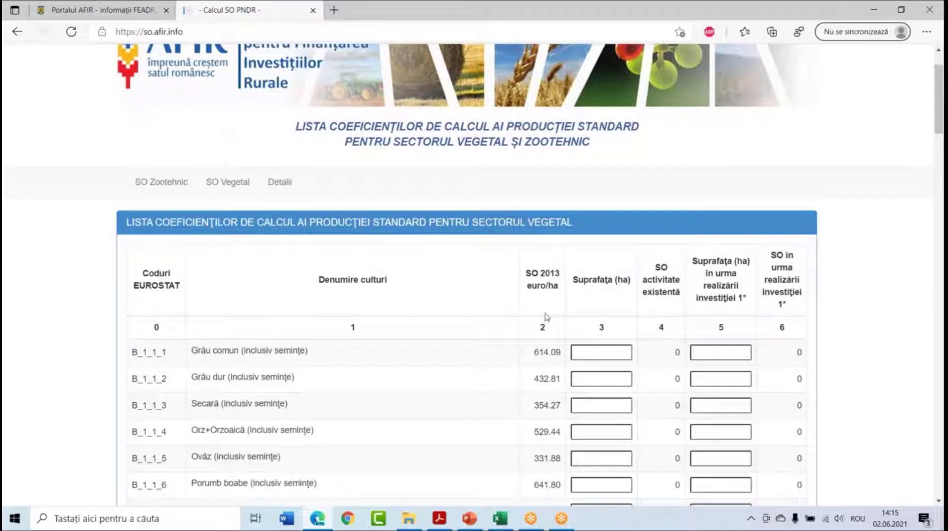
pyautogui.scroll(-1, 543, 321)
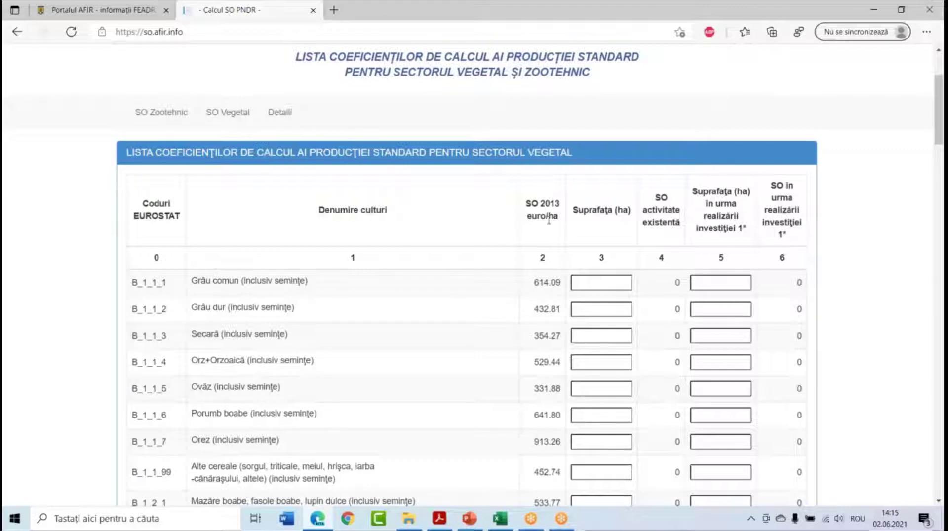
pyautogui.moveTo(534, 282); pyautogui.dragTo(548, 283)
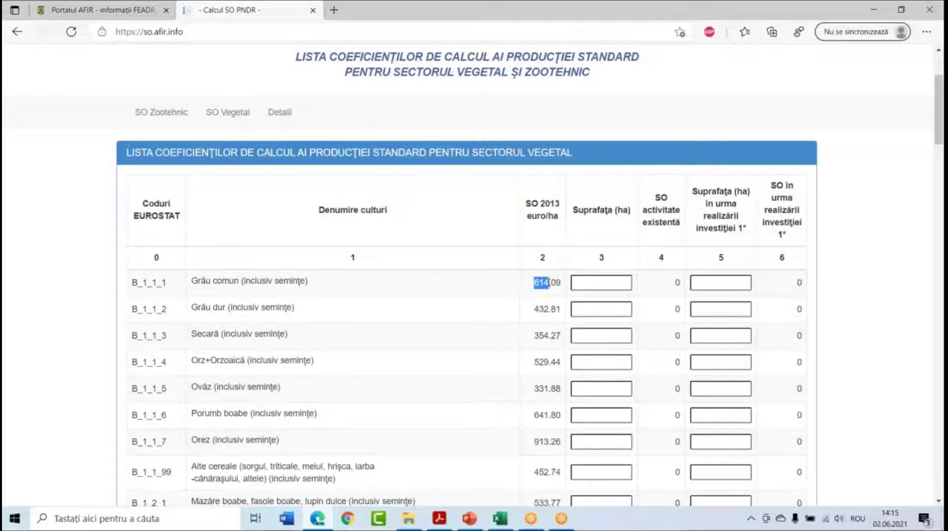
pyautogui.click(594, 280)
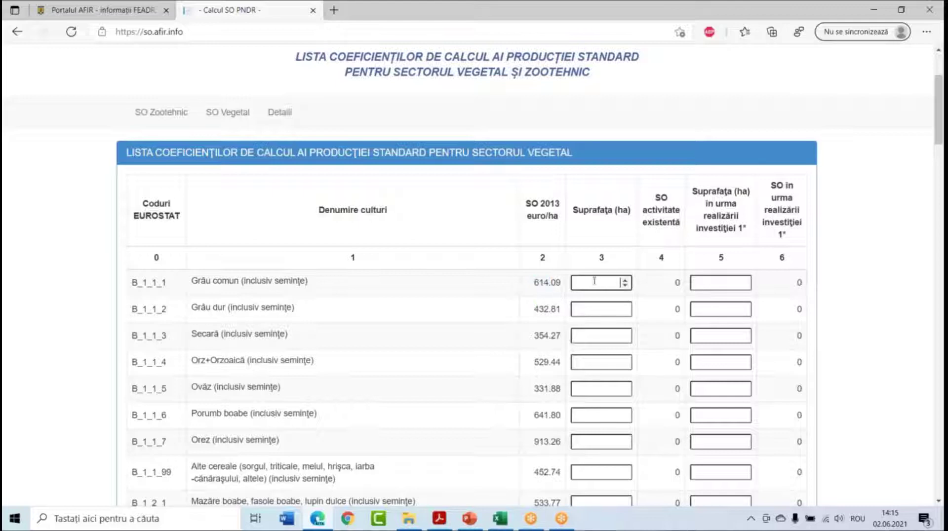
pyautogui.write('10')
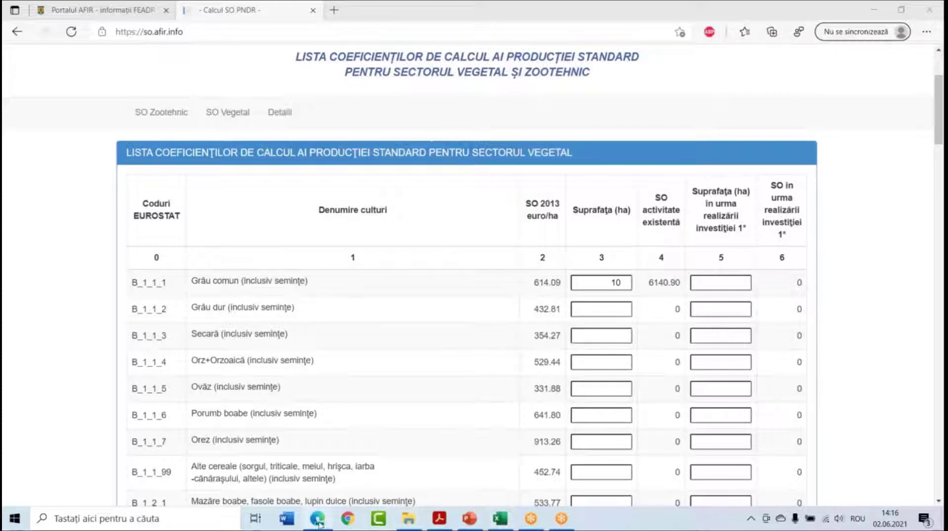
# Switch to the sM6.1 Diaspora funding application PDF in Acrobat Reader and go to the crop structure and SO calculation table on page 14.
pyautogui.click(438, 518)
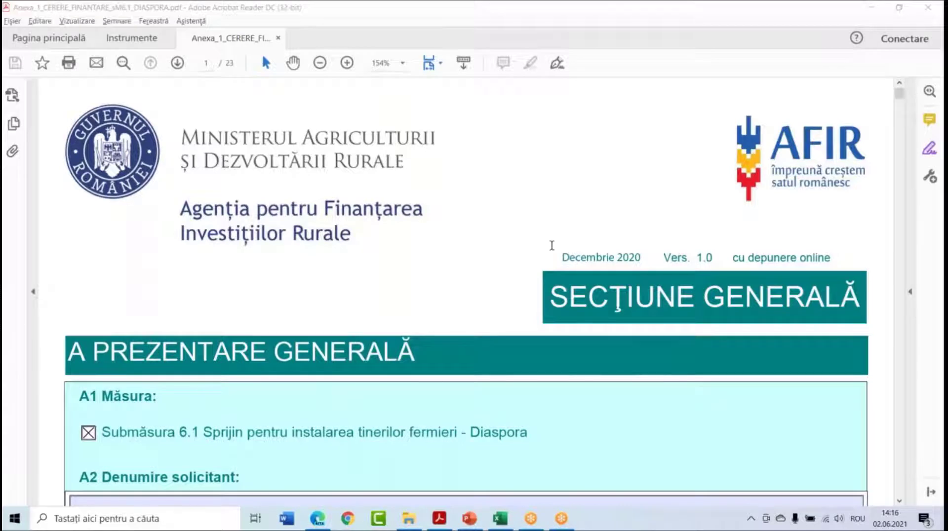
pyautogui.scroll(-1, 551, 245)
pyautogui.scroll(1, 542, 203)
pyautogui.click(901, 123)
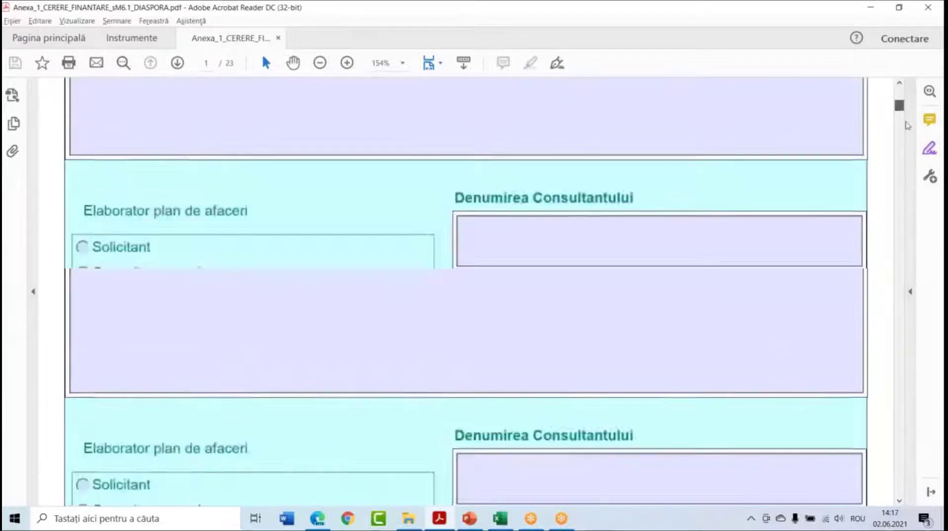
pyautogui.click(899, 97)
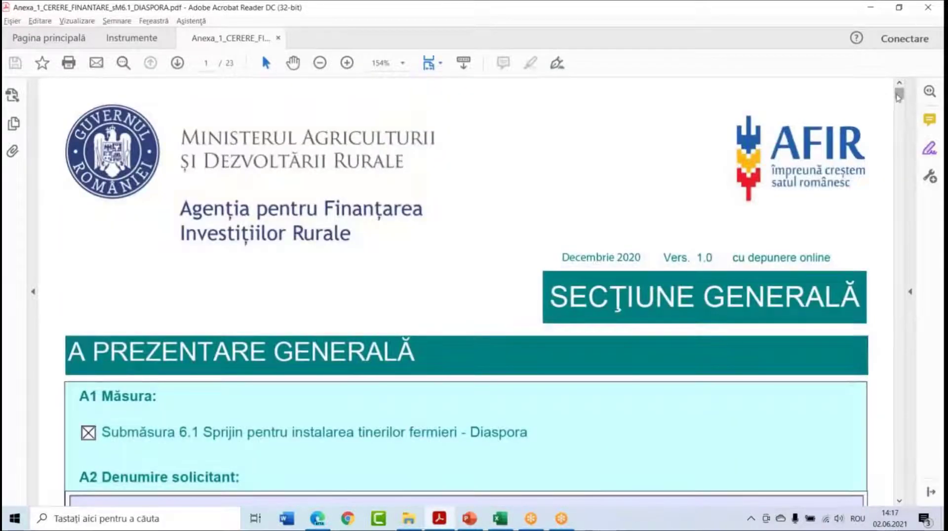
pyautogui.moveTo(898, 97); pyautogui.dragTo(898, 320)
pyautogui.scroll(-5, 564, 283)
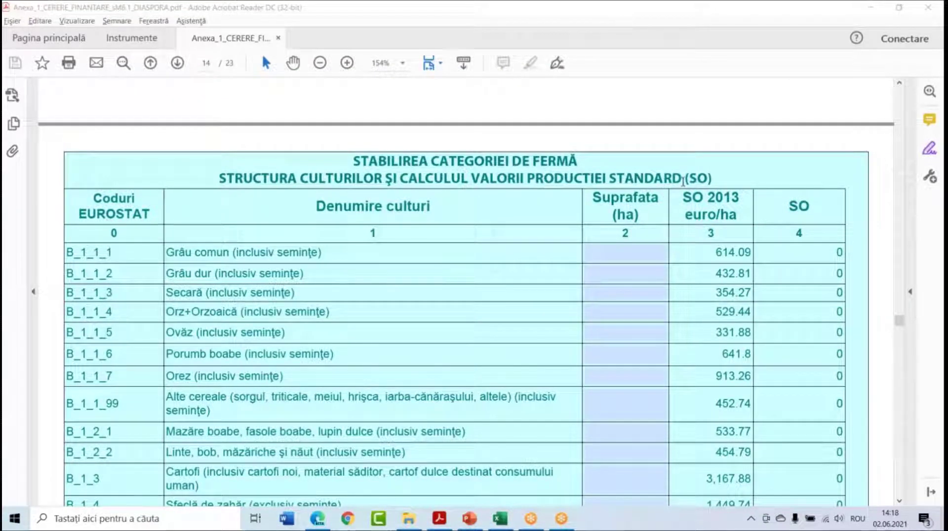
pyautogui.moveTo(689, 178); pyautogui.dragTo(706, 178)
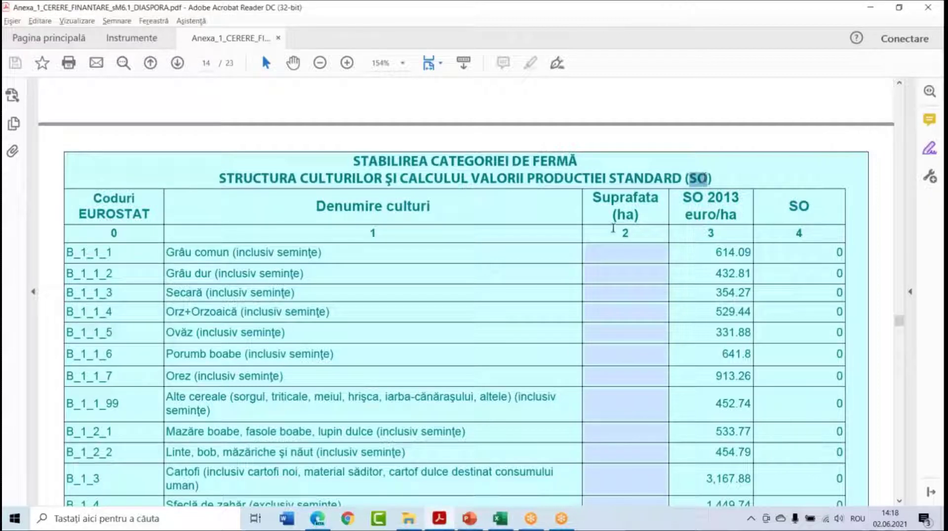
pyautogui.click(420, 176)
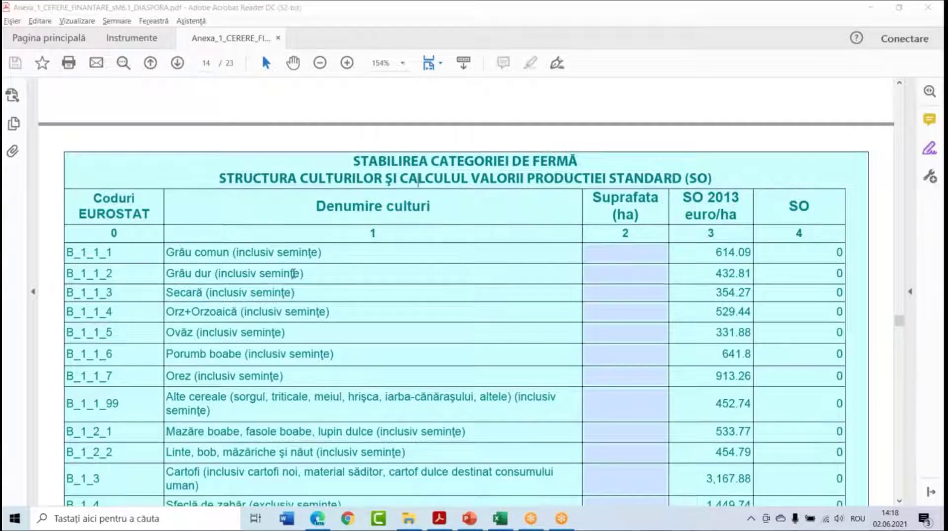
# Set the area for Grâu comun (B_1_1_1) to 10 ha in the application form's crop table.
pyautogui.scroll(-3, 276, 265)
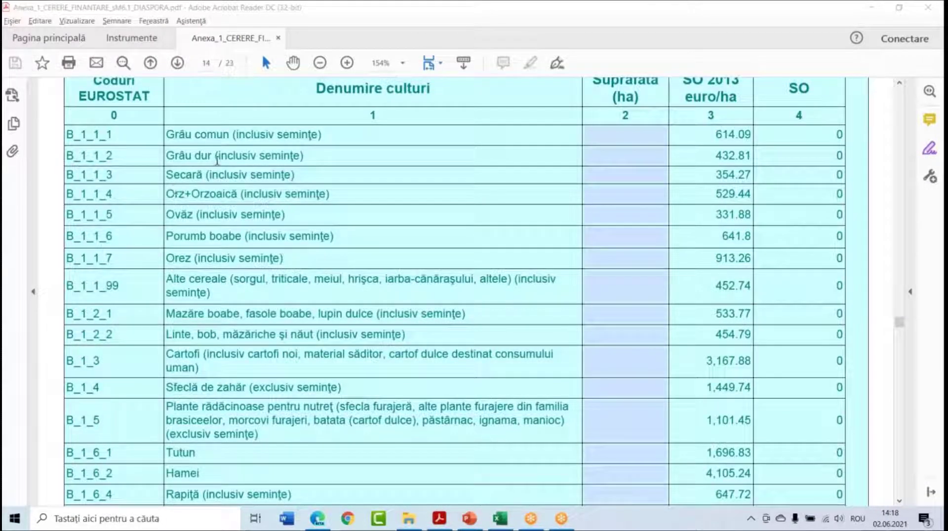
pyautogui.click(625, 134)
pyautogui.scroll(1, 491, 251)
pyautogui.scroll(1, 491, 251)
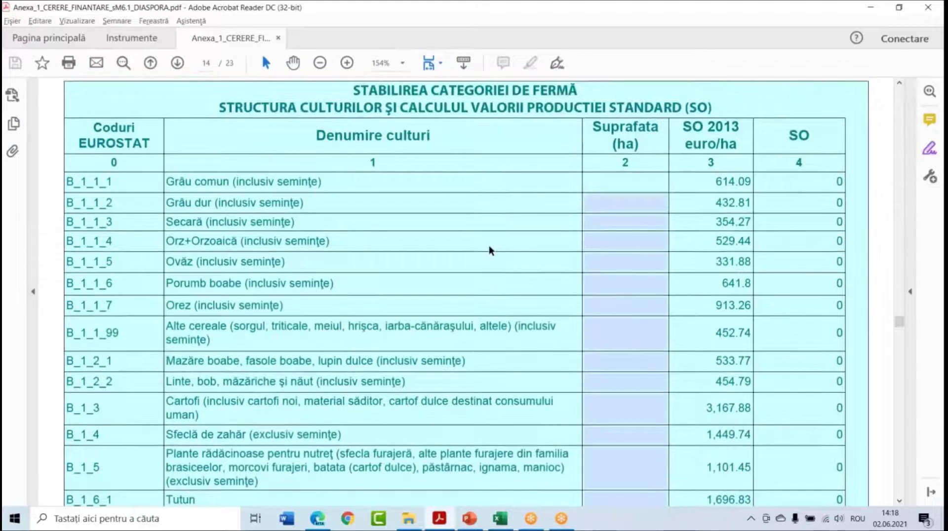
pyautogui.click(617, 204)
pyautogui.write('10')
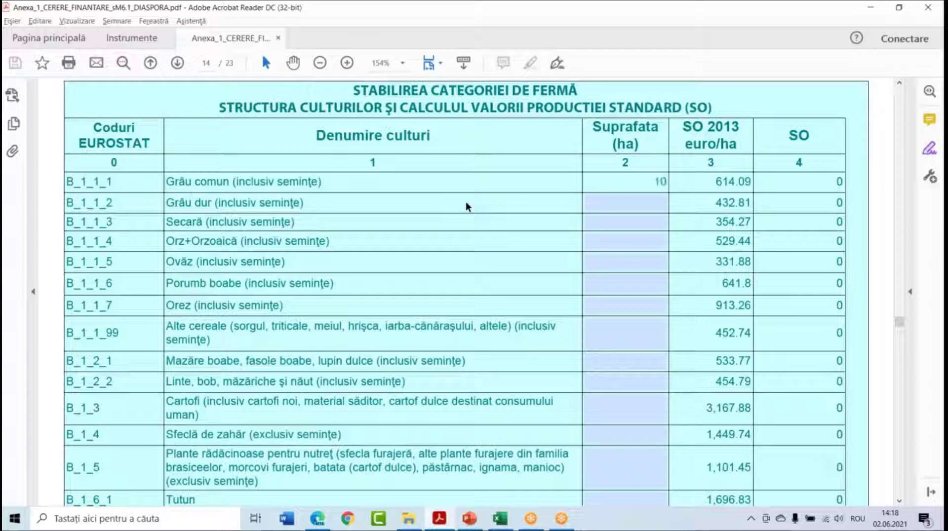
pyautogui.press('Return')
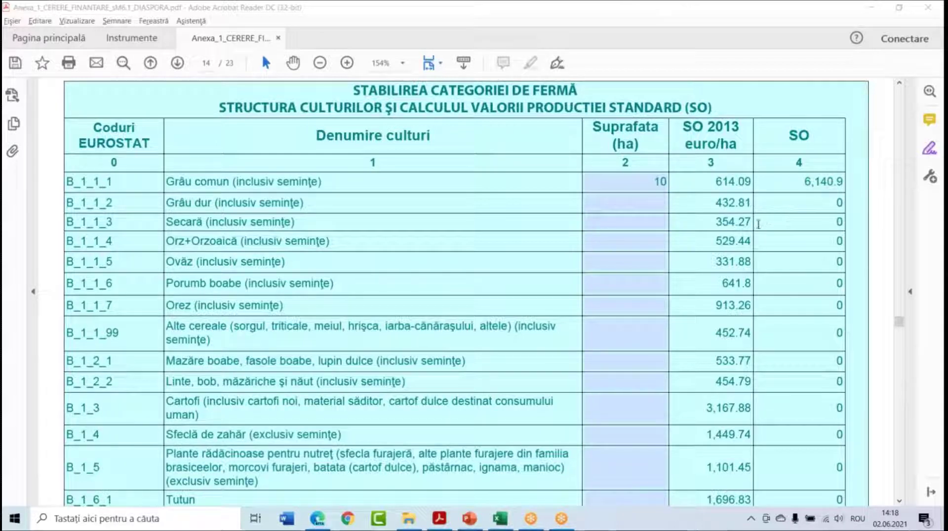
# Look through the remaining crop rows of the form's SO table down to the TOTAL vegetal row and the B_7_2 and B_6_1 notes.
pyautogui.press('Tab')
pyautogui.press('Tab')
pyautogui.press('Tab')
pyautogui.press('Tab')
pyautogui.press('Tab')
pyautogui.press('Tab')
pyautogui.press('Tab')
pyautogui.press('Tab')
pyautogui.press('Tab')
pyautogui.press('Tab')
pyautogui.press('Tab')
pyautogui.press('Tab')
pyautogui.press('Tab')
pyautogui.press('Tab')
pyautogui.press('Tab')
pyautogui.press('Tab')
pyautogui.press('Tab')
pyautogui.press('Tab')
pyautogui.press('Tab')
pyautogui.press('Tab')
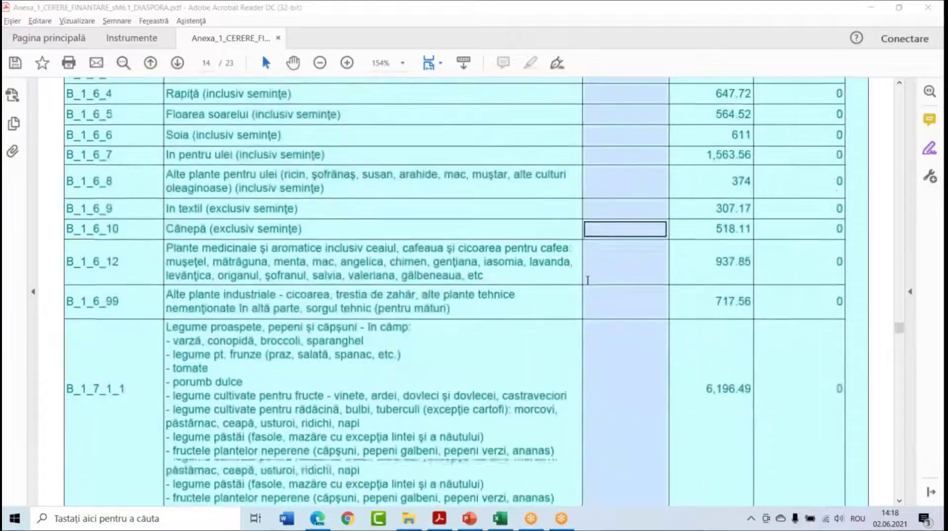
pyautogui.press('Tab')
pyautogui.scroll(-10, 578, 291)
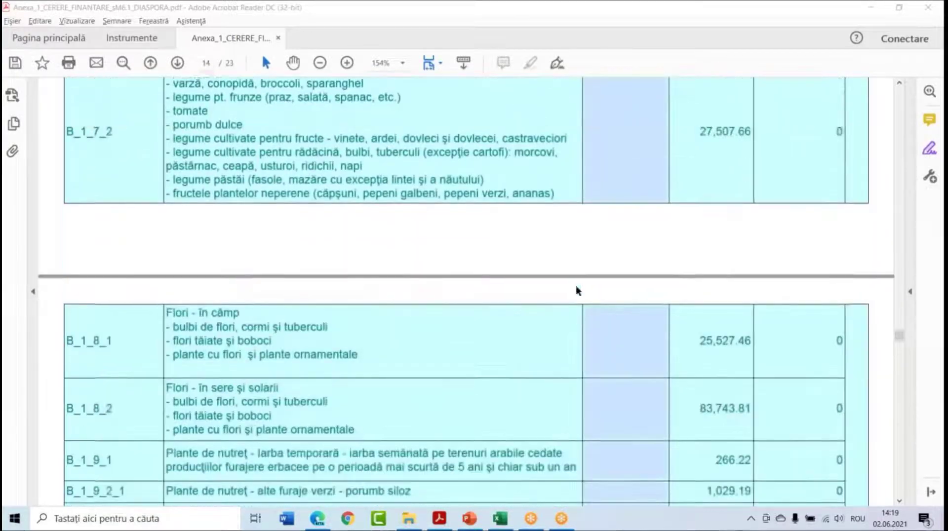
pyautogui.scroll(-12, 572, 285)
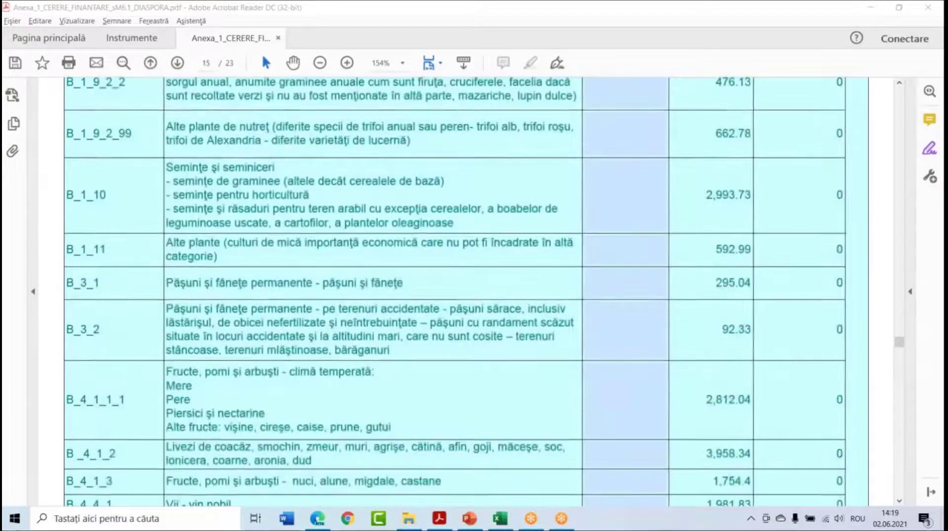
pyautogui.scroll(-3, 559, 292)
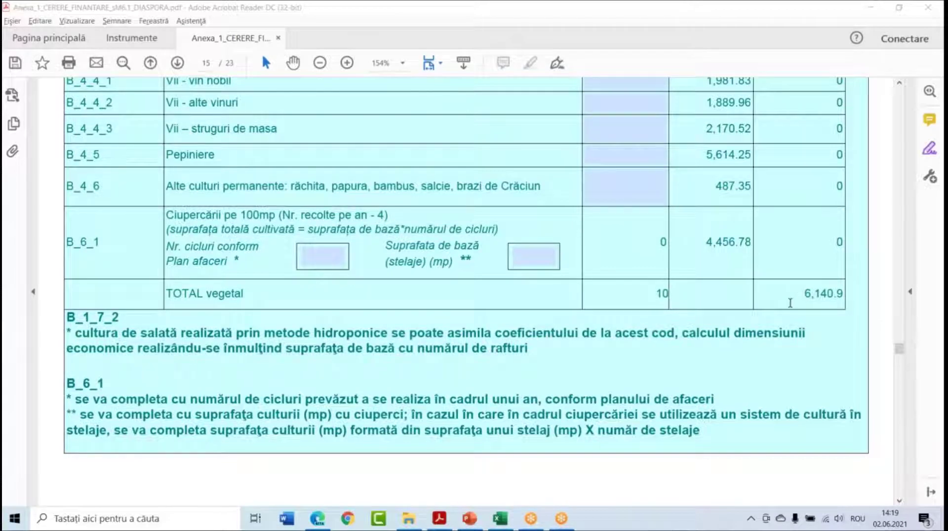
# Review the livestock SO table on page 16 and check its TOTAL zootehnic and TOTAL GENERAL values.
pyautogui.scroll(-5, 687, 341)
pyautogui.scroll(-5, 688, 340)
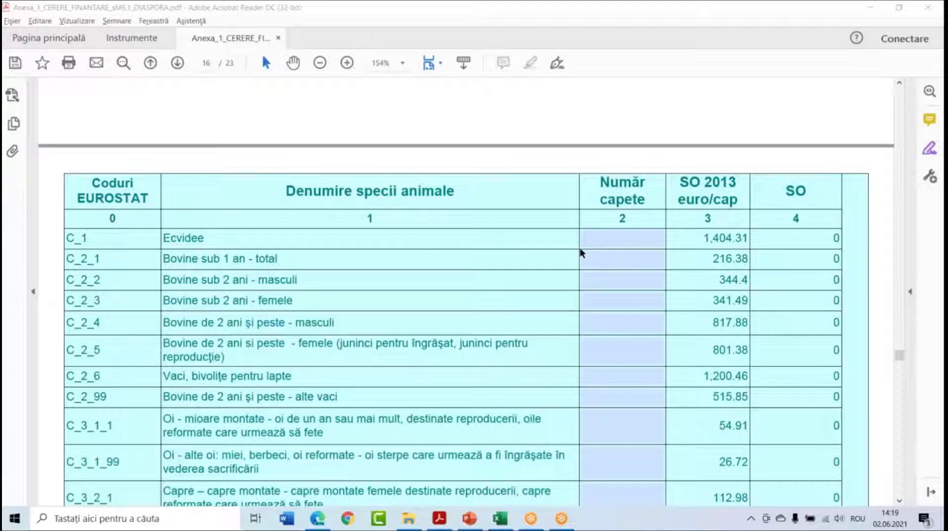
pyautogui.scroll(-5, 613, 275)
pyautogui.scroll(-5, 627, 293)
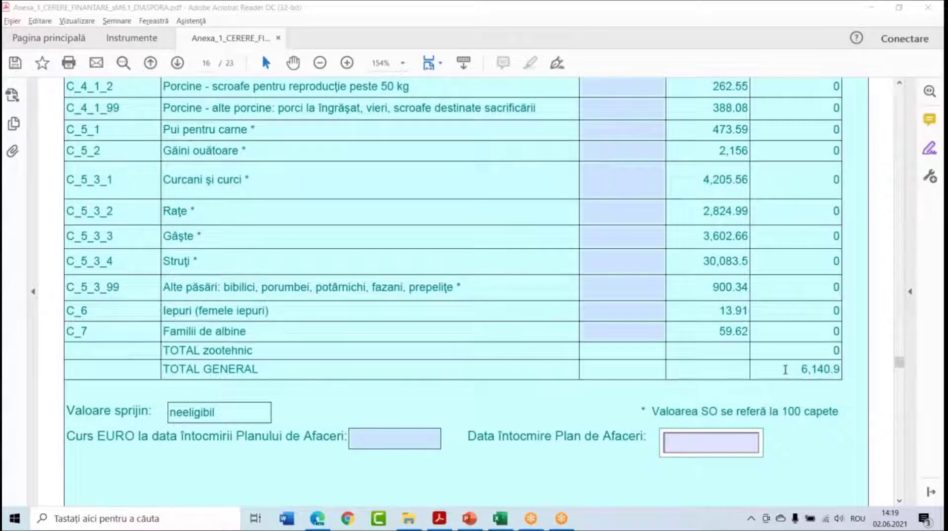
pyautogui.click(836, 349)
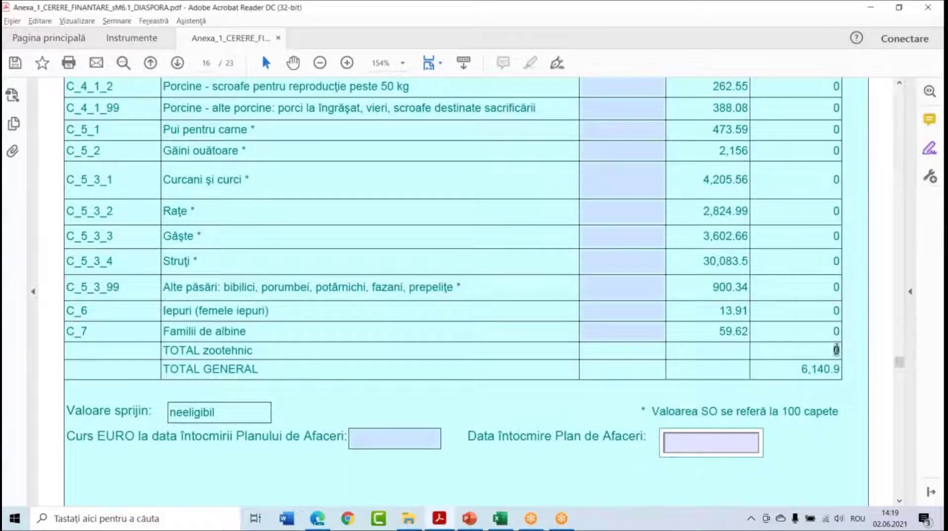
pyautogui.moveTo(800, 368); pyautogui.dragTo(845, 370)
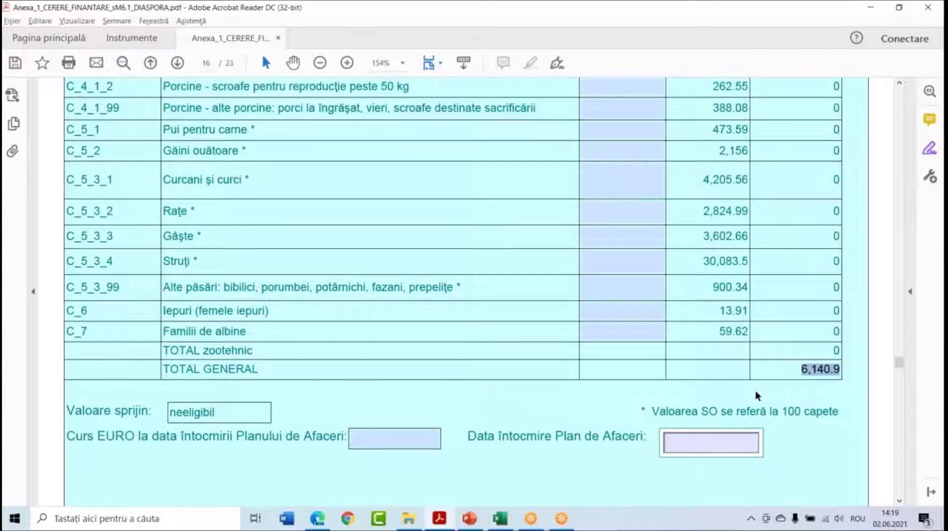
# Set the number of head for Vaci, bivolițe pentru lapte (C_2_6) to 5 in the livestock table.
pyautogui.scroll(8, 755, 390)
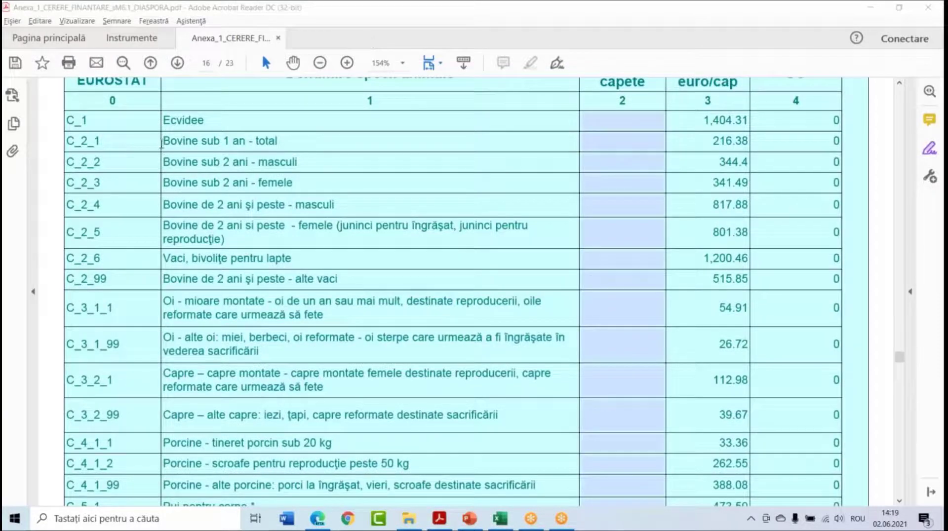
pyautogui.scroll(-1, 200, 322)
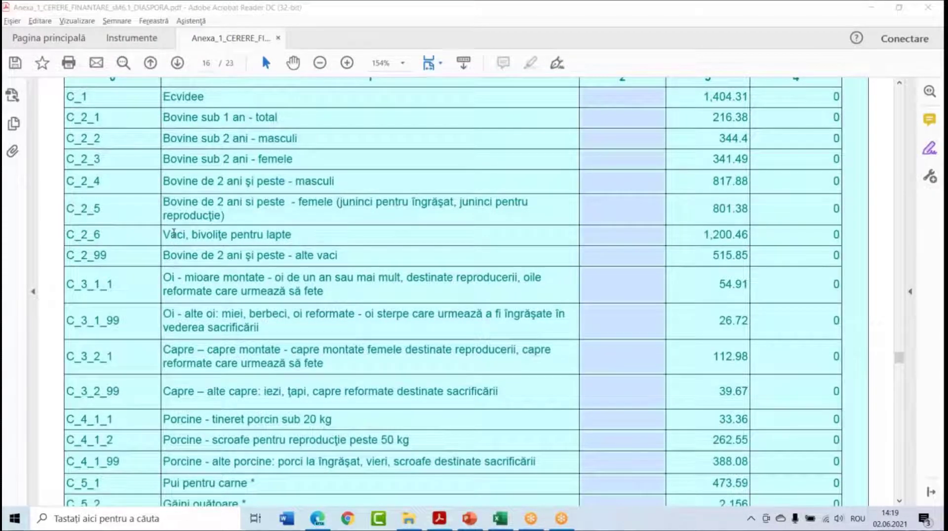
pyautogui.moveTo(179, 233); pyautogui.dragTo(268, 235)
pyautogui.click(649, 237)
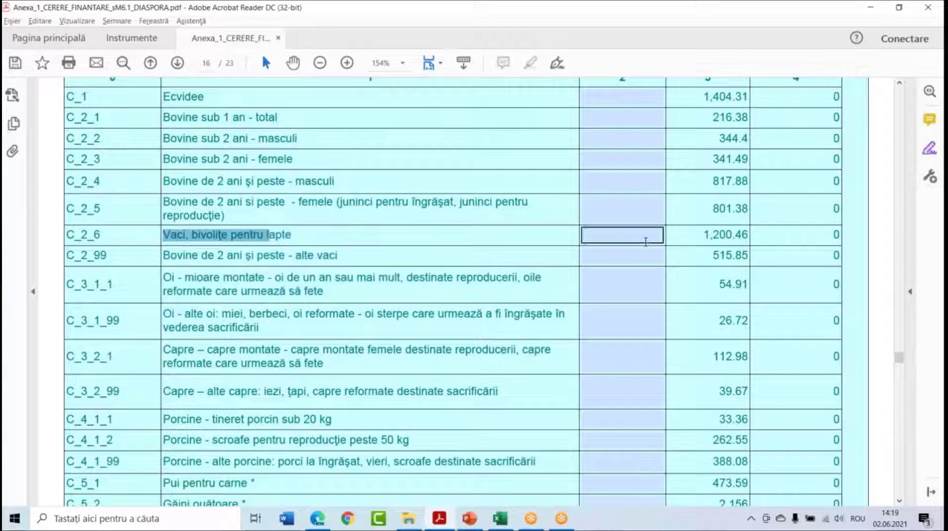
pyautogui.write('5')
pyautogui.press('Return')
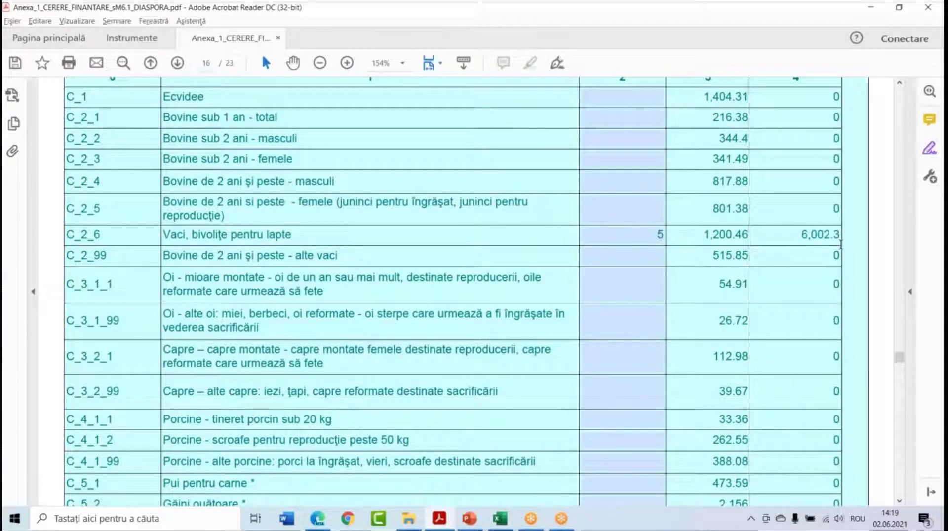
# Examine the recalculated TOTAL GENERAL and the support value beneath the livestock table.
pyautogui.scroll(-6, 797, 275)
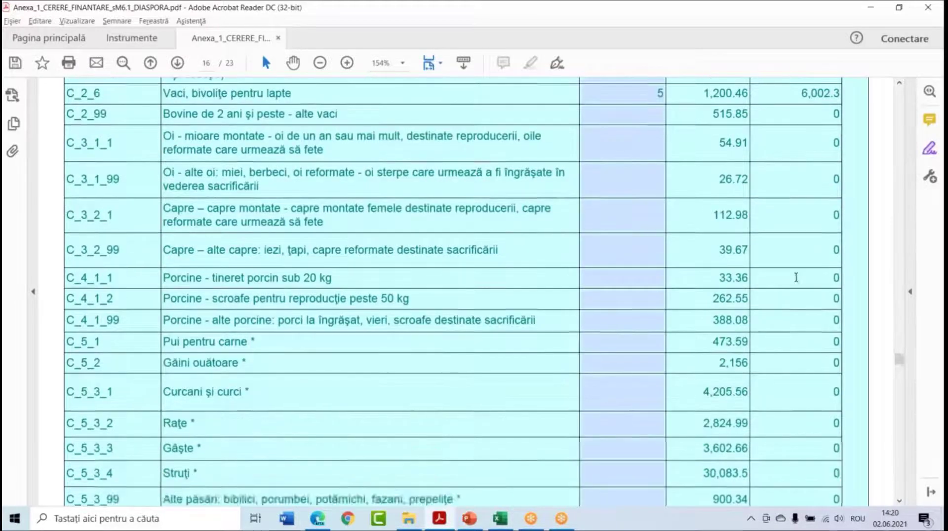
pyautogui.moveTo(792, 416); pyautogui.dragTo(811, 416)
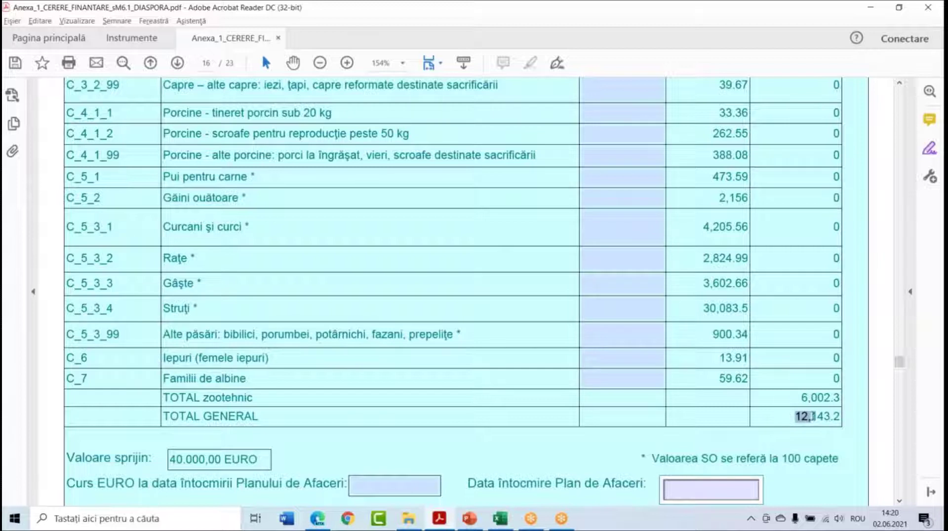
pyautogui.click(829, 416)
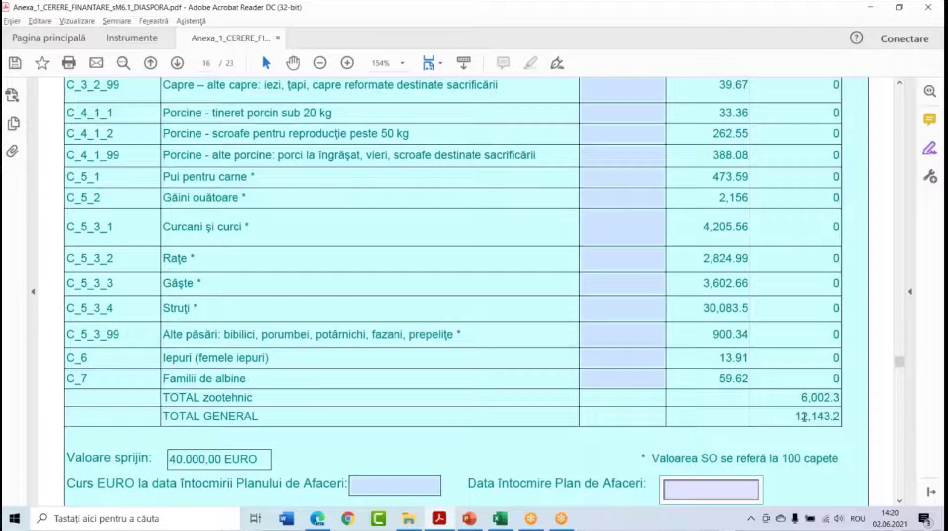
pyautogui.moveTo(817, 417)
pyautogui.mouseDown()
pyautogui.moveTo(798, 420)
pyautogui.moveTo(833, 418)
pyautogui.mouseUp()
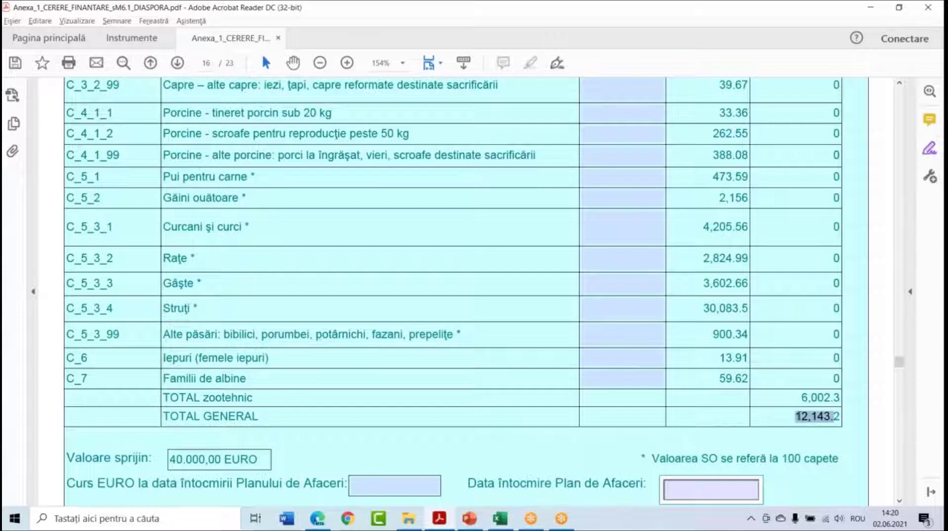
pyautogui.doubleClick(802, 417)
pyautogui.click(826, 423)
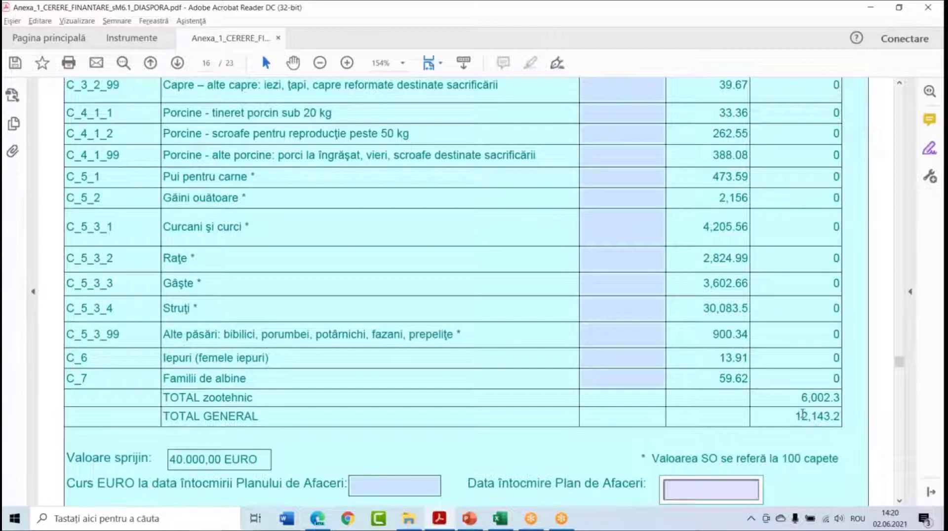
pyautogui.moveTo(795, 417); pyautogui.dragTo(831, 416)
pyautogui.click(831, 416)
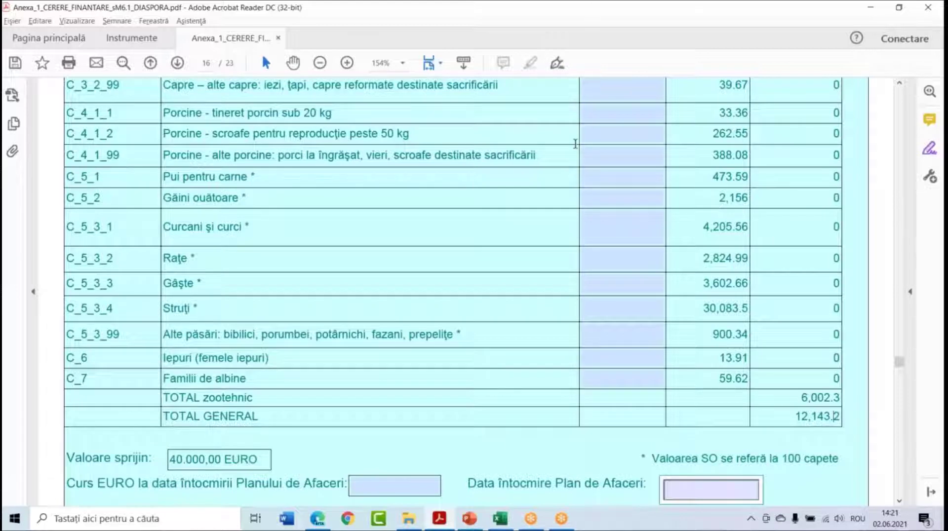
# Switch to the Dimensiunea-exploatației-agricole workbook in Excel and look over the SO Vegetal crop table and SO Animal livestock table.
pyautogui.click(500, 518)
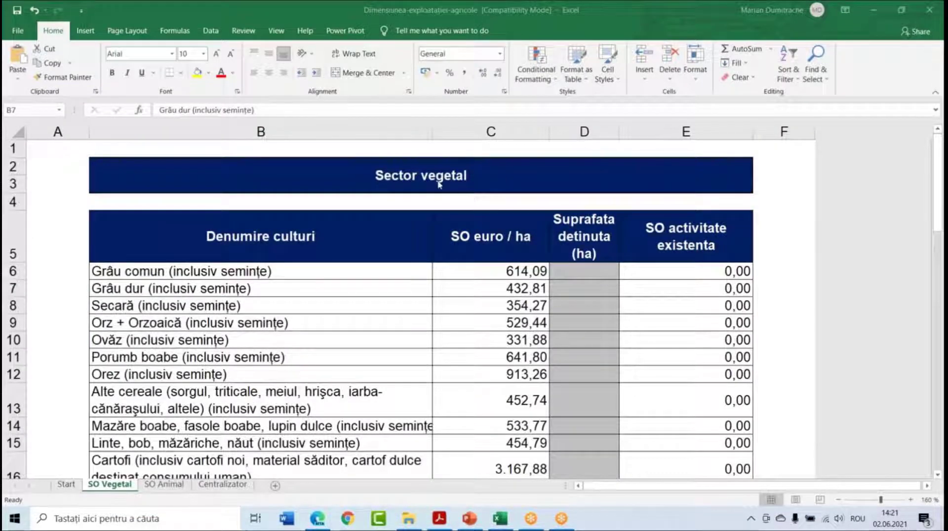
pyautogui.click(409, 177)
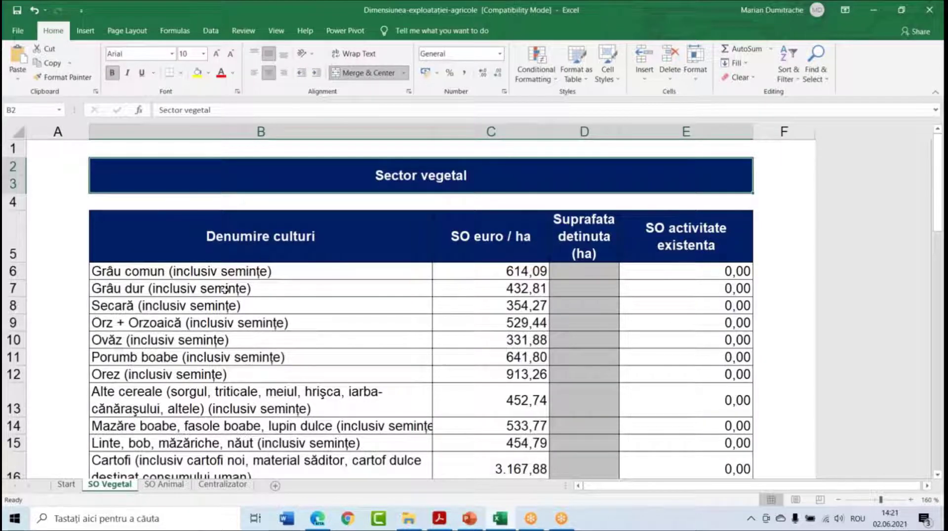
pyautogui.scroll(-1, 387, 282)
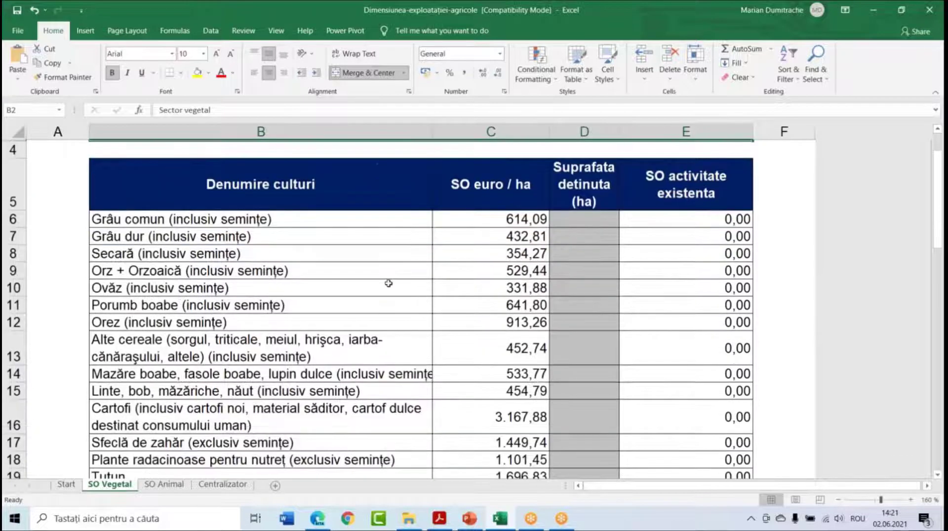
pyautogui.scroll(1, 393, 277)
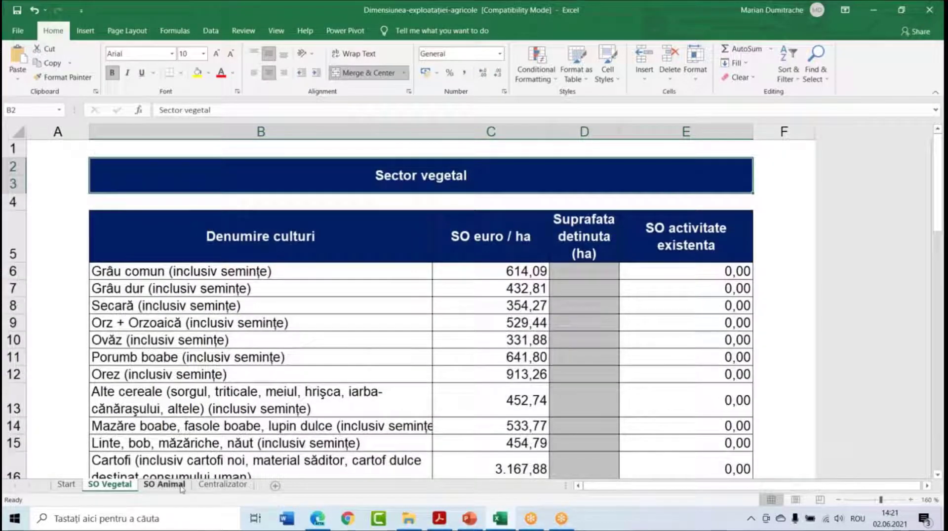
pyautogui.click(165, 484)
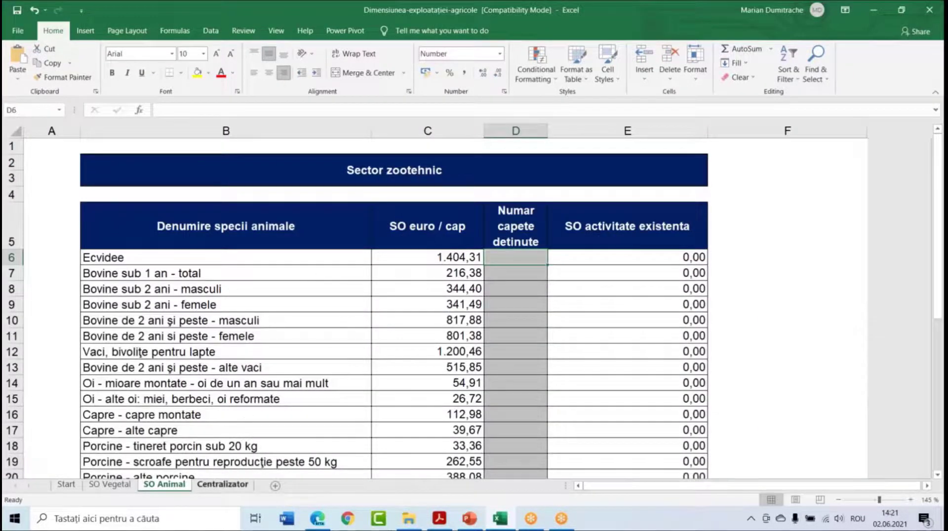
# Examine the Centralizator sheet's Total SO, farm dimension, eligibility and estimated support cells for Submasura 4.1, 6.1 and 6.3.
pyautogui.click(242, 485)
pyautogui.scroll(-1, 268, 389)
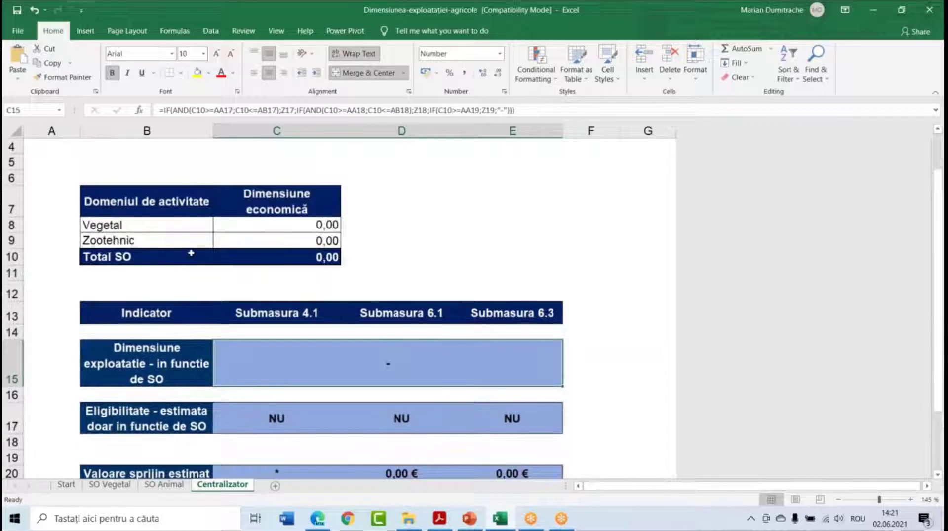
pyautogui.scroll(-1, 175, 249)
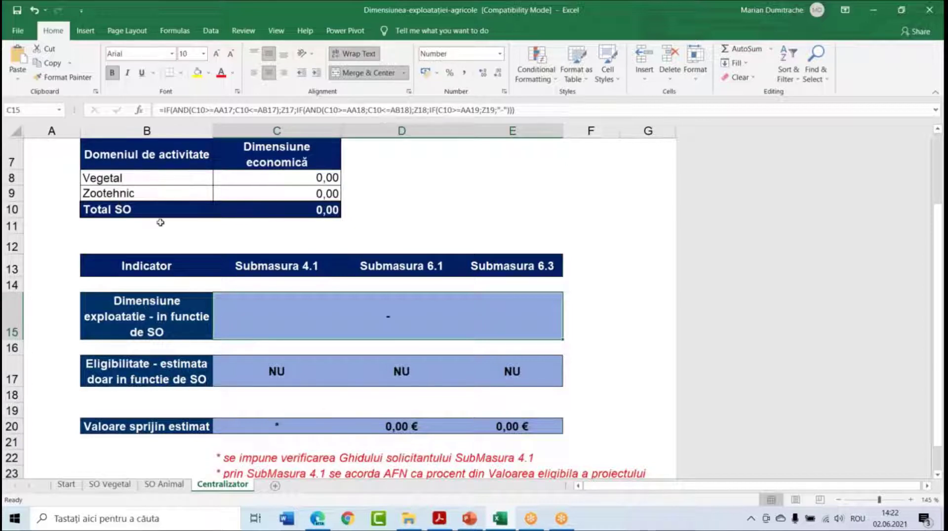
pyautogui.click(220, 210)
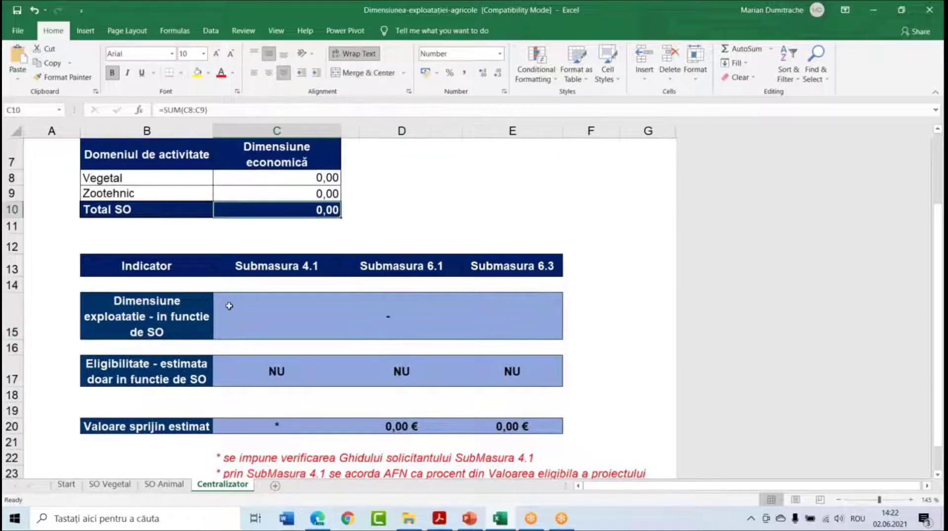
pyautogui.scroll(-1, 252, 312)
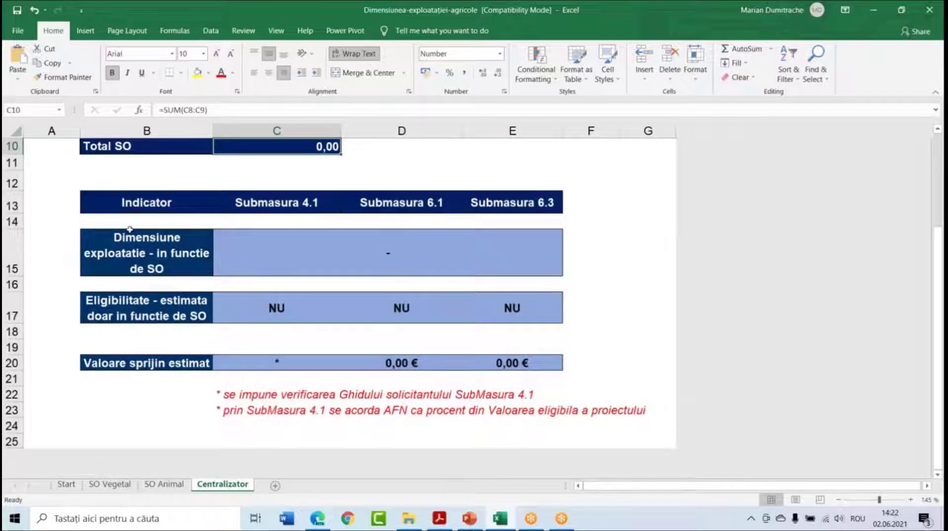
pyautogui.click(340, 262)
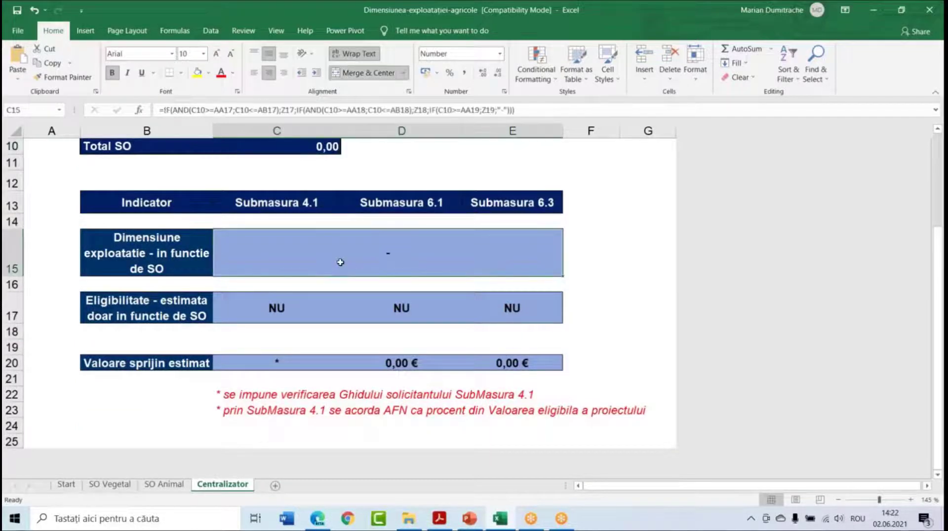
pyautogui.click(223, 309)
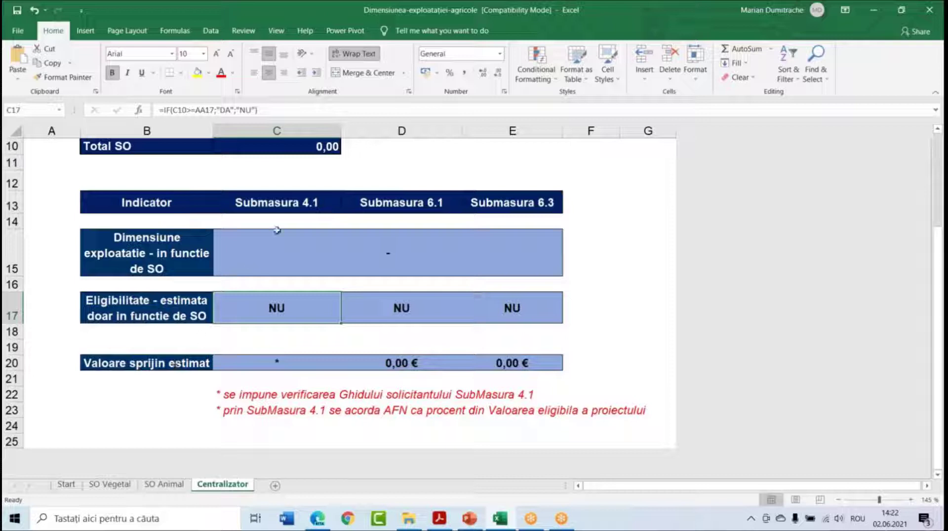
pyautogui.click(287, 362)
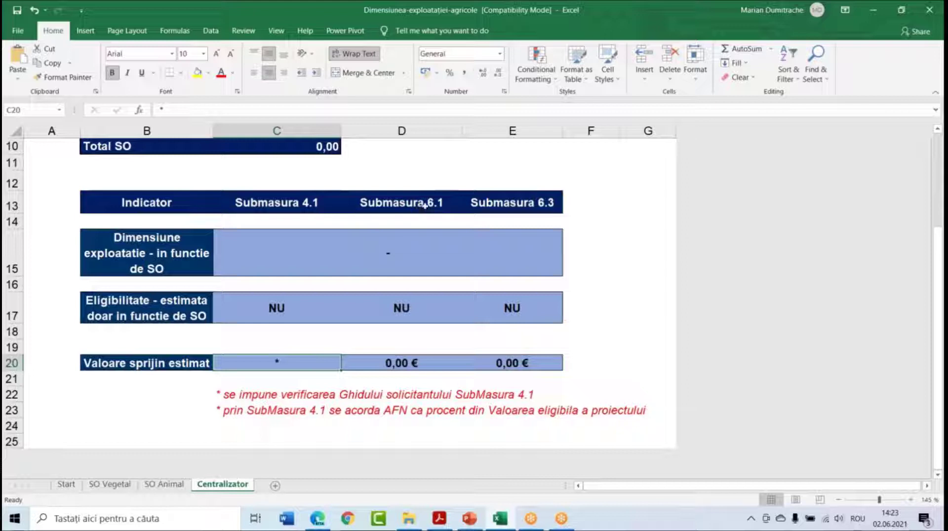
pyautogui.click(363, 363)
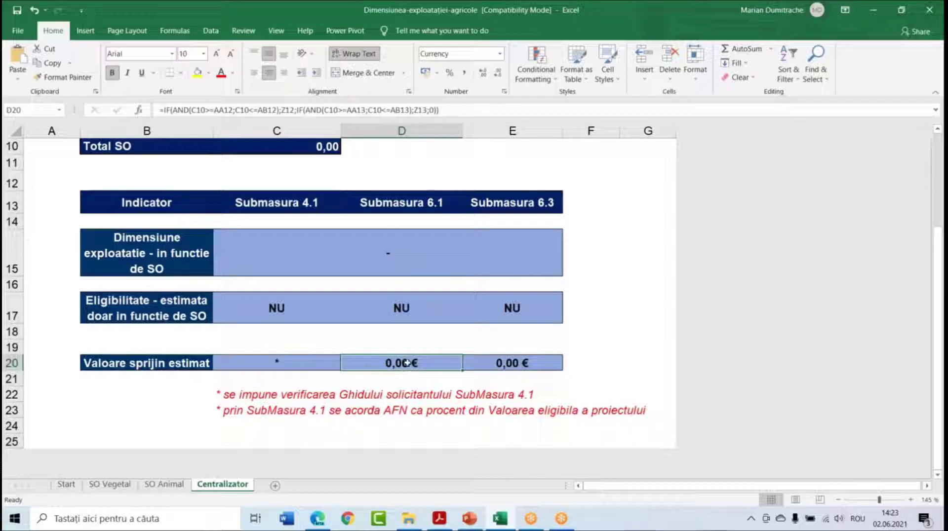
# Consult the Aplicație 1 slide in PowerPoint and set the owned area for Grâu comun on Excel's SO Vegetal sheet to 10 ha.
pyautogui.click(110, 483)
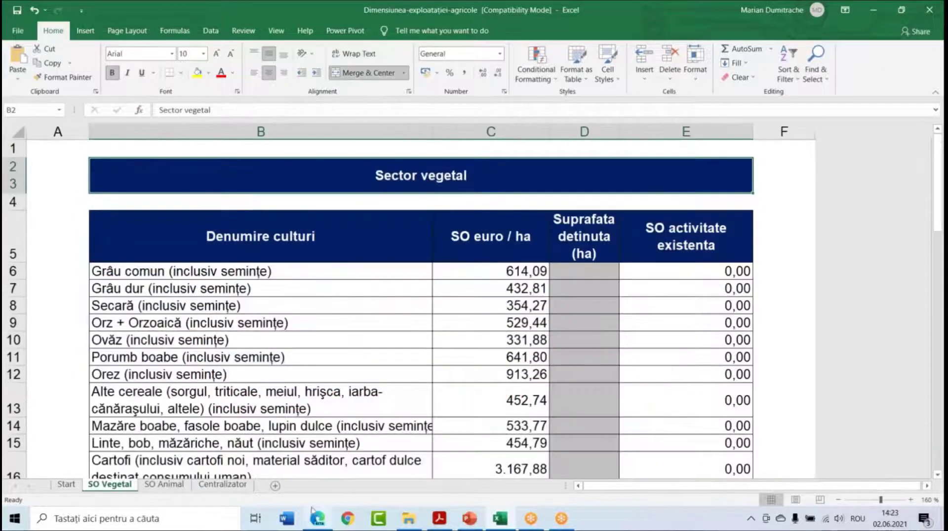
pyautogui.click(471, 520)
pyautogui.scroll(-1, 420, 306)
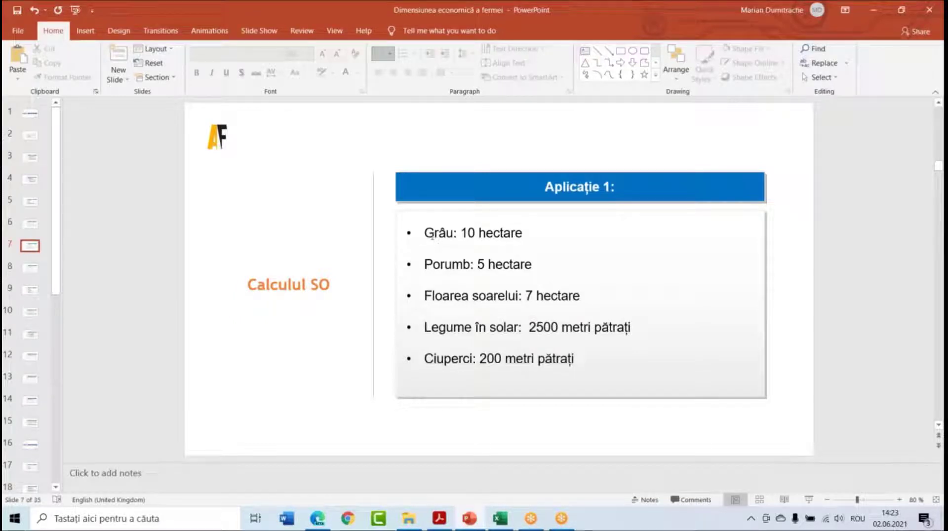
pyautogui.hotkey('alt', 'Tab')
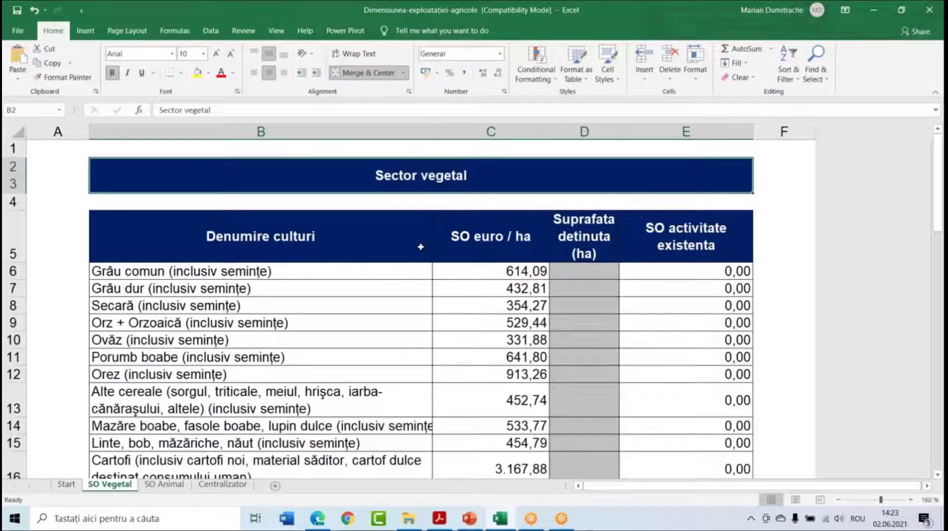
pyautogui.hotkey('alt', 'Tab')
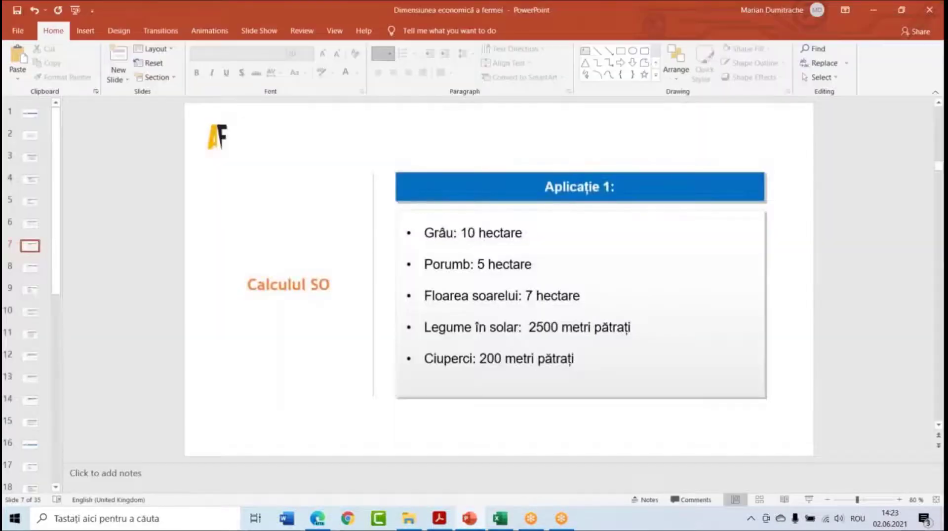
pyautogui.click(565, 214)
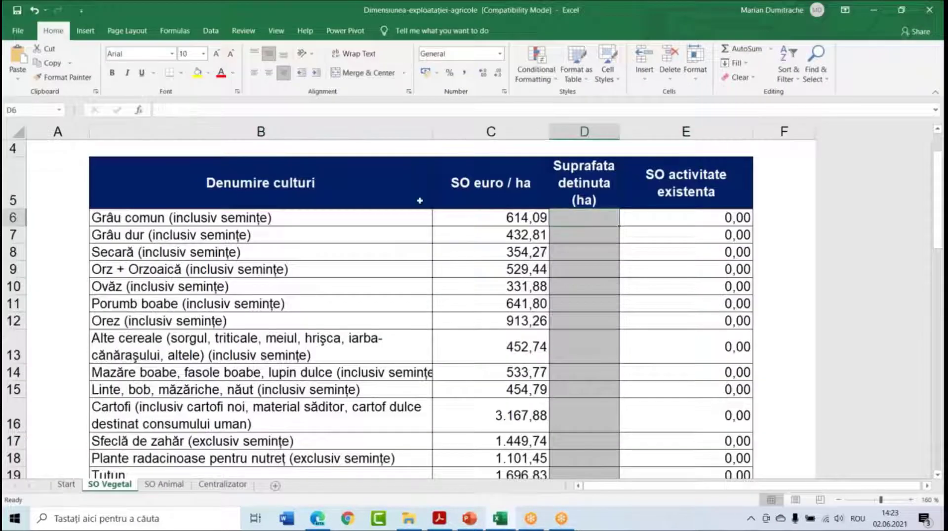
pyautogui.write('10')
pyautogui.press('Return')
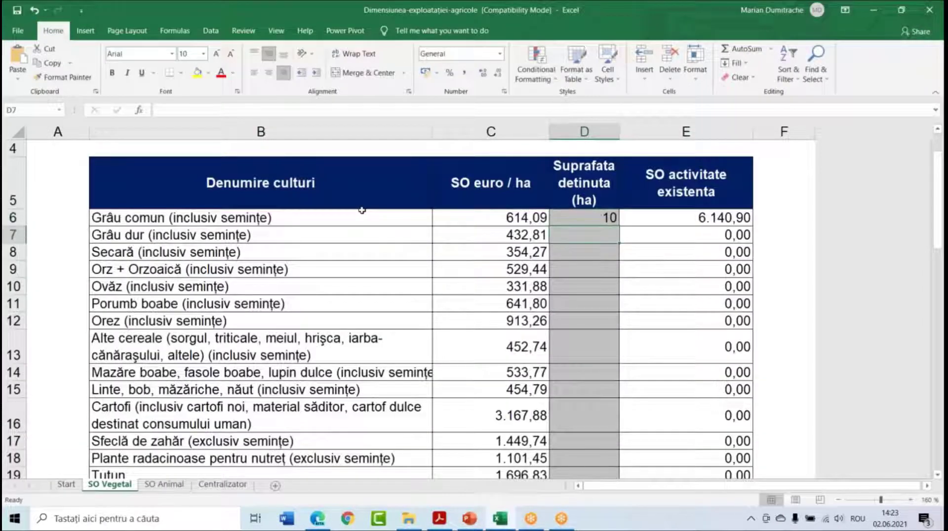
# Check the maize area on the Aplicație 1 slide and set the owned area for Porumb boabe to 5 ha in Excel.
pyautogui.hotkey('alt', 'Tab')
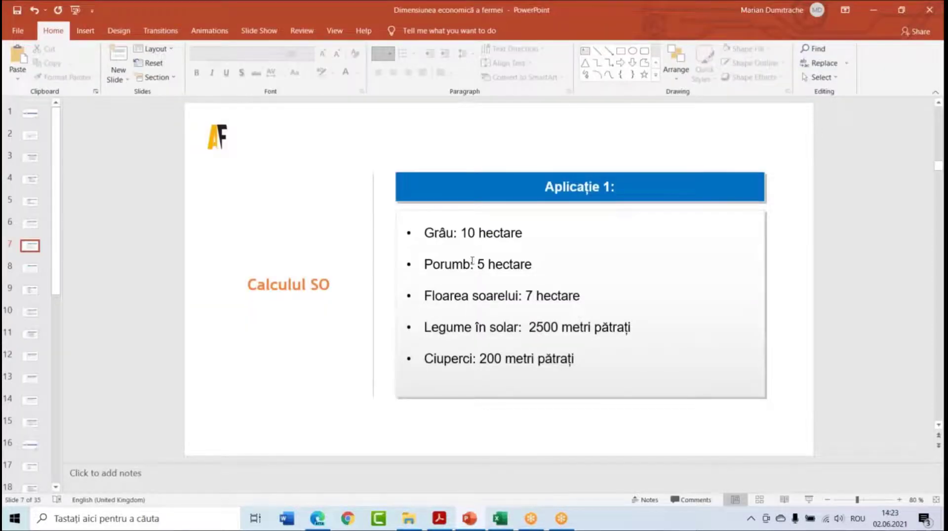
pyautogui.hotkey('alt', 'Tab')
pyautogui.hotkey('alt', 'Tab')
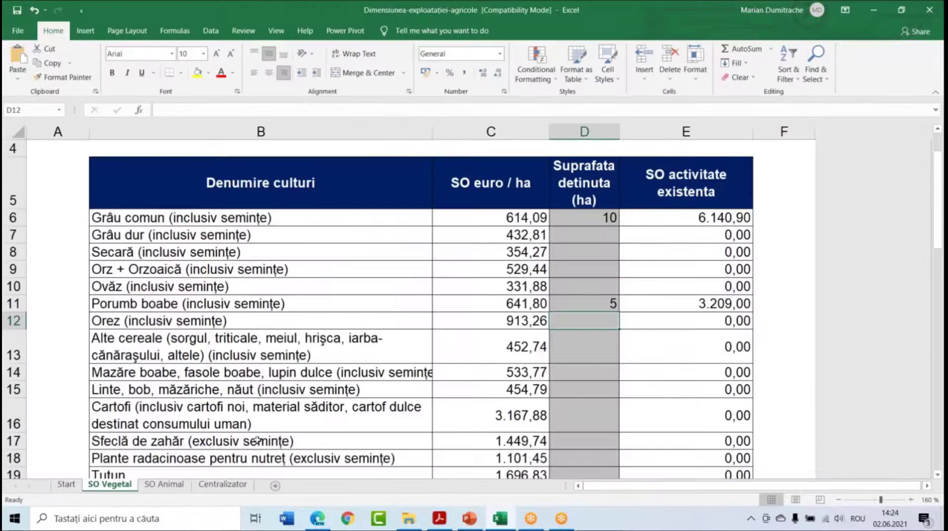
# Following the slide, set Floarea soarelui to 7 ha and Legume proaspete, pepeni și căpșuni în sere și solarii to 0,25 ha in Excel.
pyautogui.hotkey('alt', 'Tab')
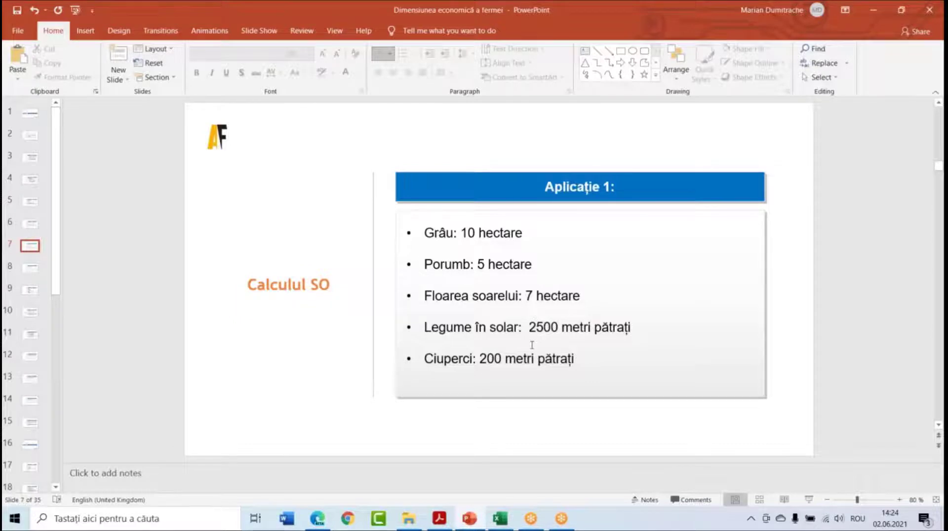
pyautogui.hotkey('alt', 'Tab')
pyautogui.hotkey('alt', 'Tab')
pyautogui.hotkey('alt', 'Tab')
pyautogui.write('0,25')
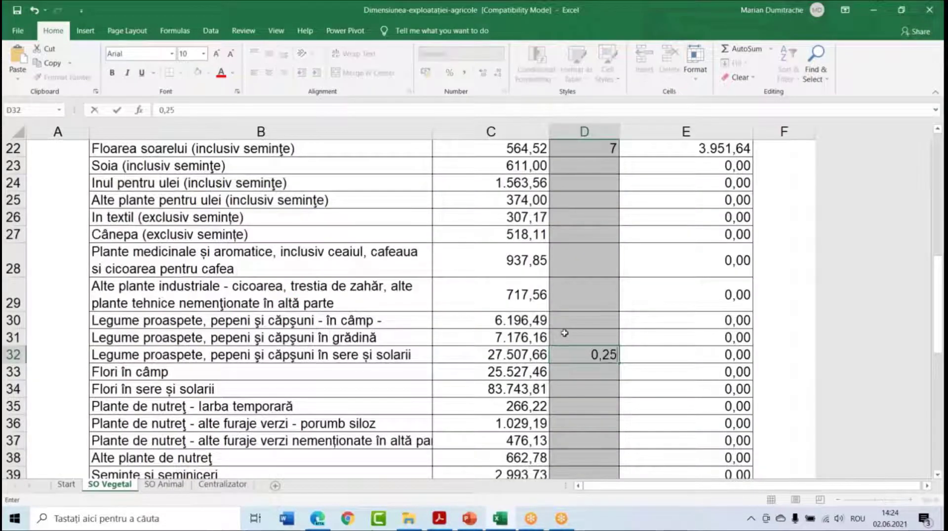
pyautogui.press('Return')
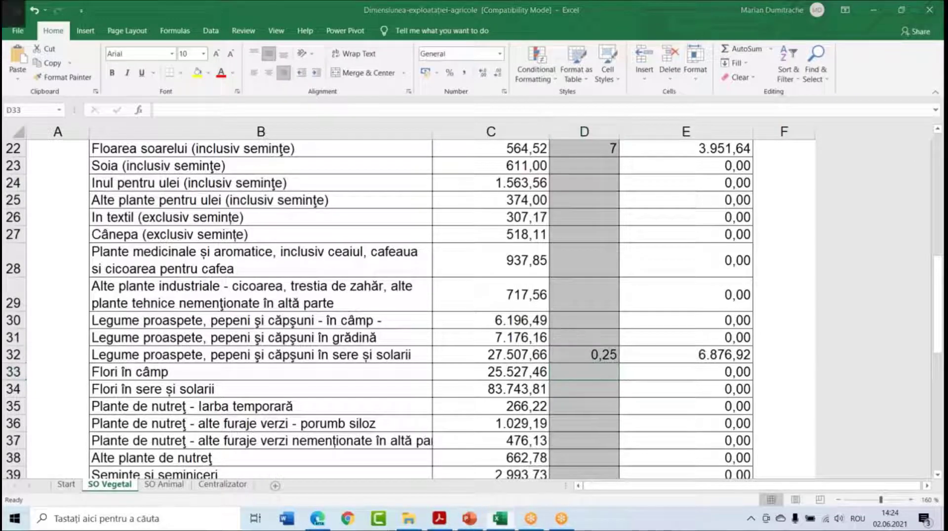
# Compare the slide's mushroom area with the Ciupercarii pe 100 mp row and enter 2 as that row's quantity in Excel.
pyautogui.hotkey('alt', 'Tab')
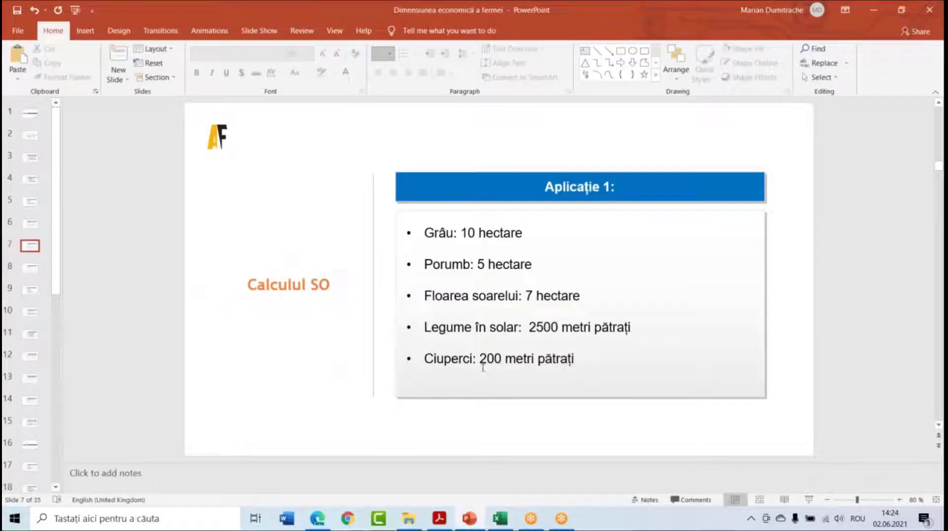
pyautogui.hotkey('alt', 'Tab')
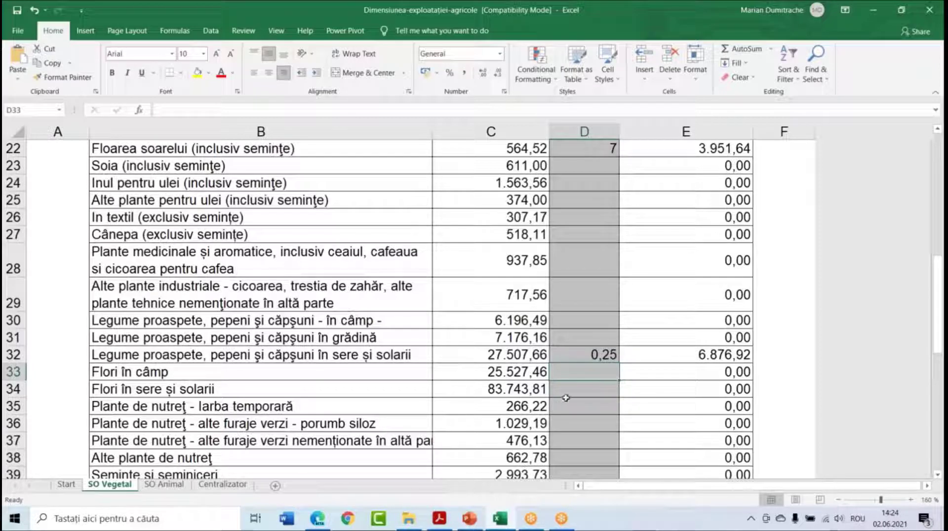
pyautogui.scroll(-3, 563, 395)
pyautogui.scroll(-2, 549, 382)
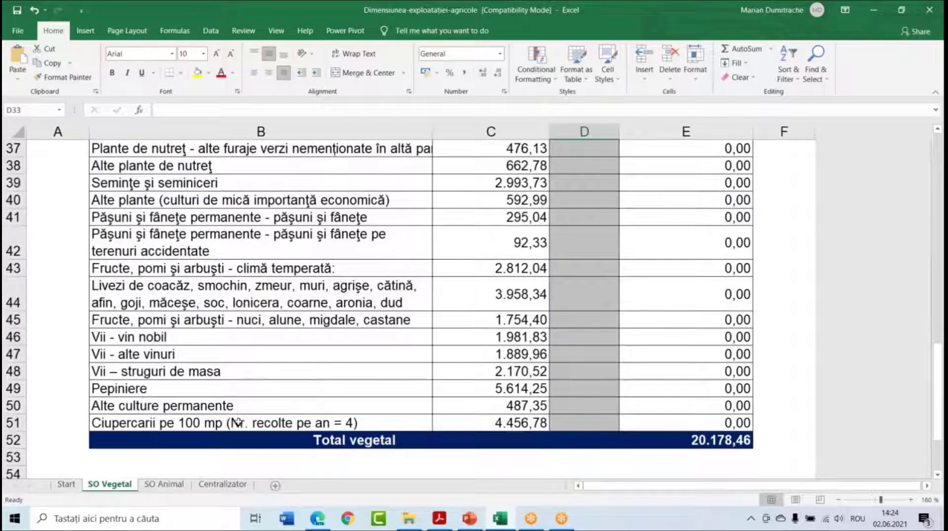
pyautogui.hotkey('alt', 'Tab')
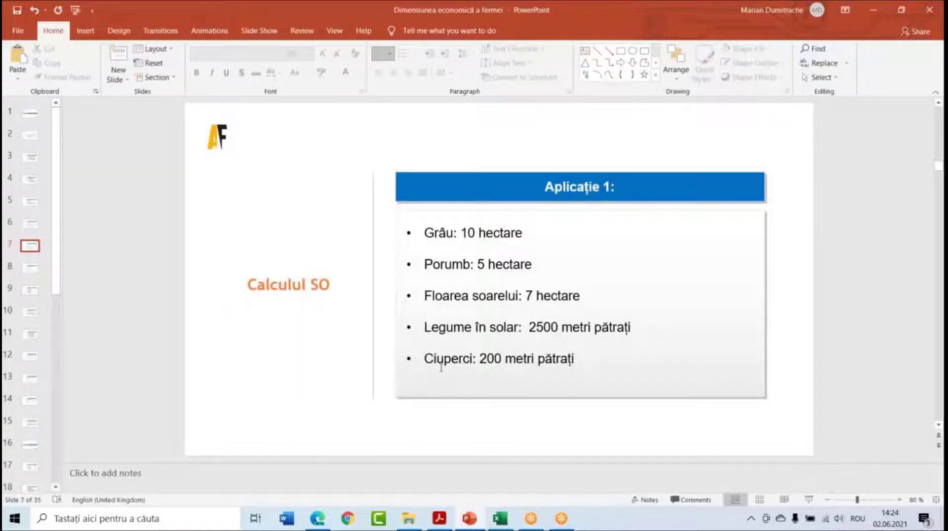
pyautogui.hotkey('alt', 'Tab')
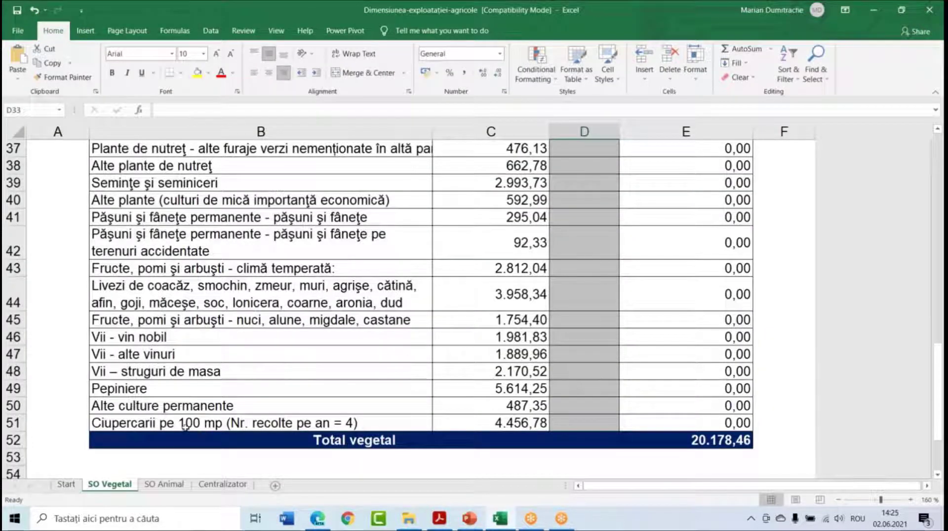
pyautogui.click(569, 424)
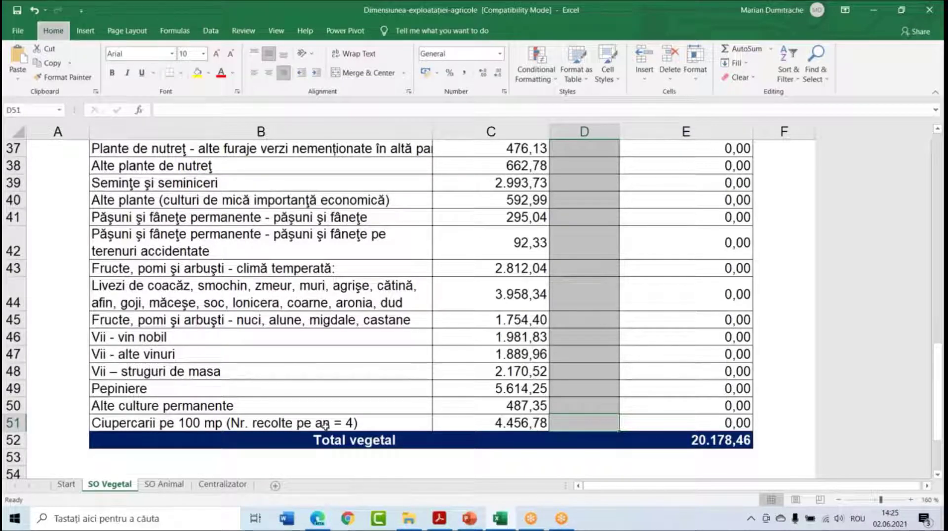
pyautogui.click(324, 424)
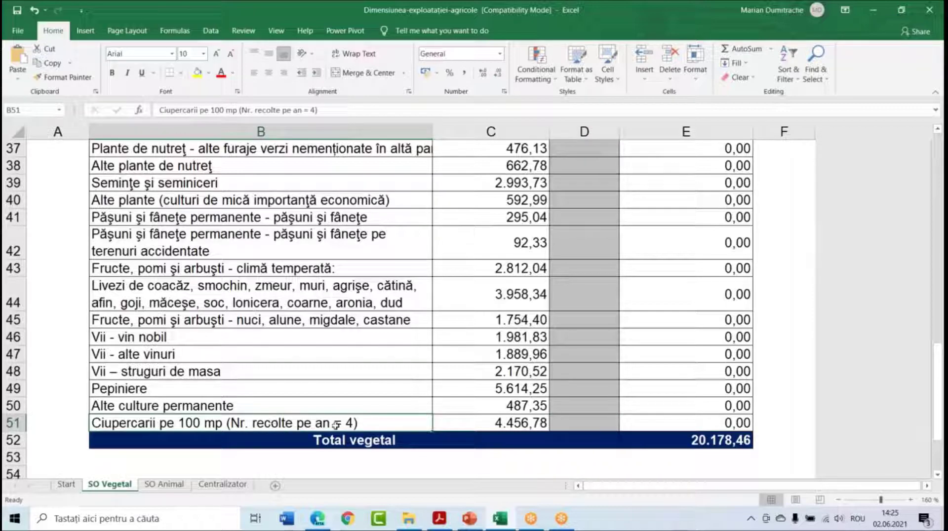
pyautogui.hotkey('alt', 'Tab')
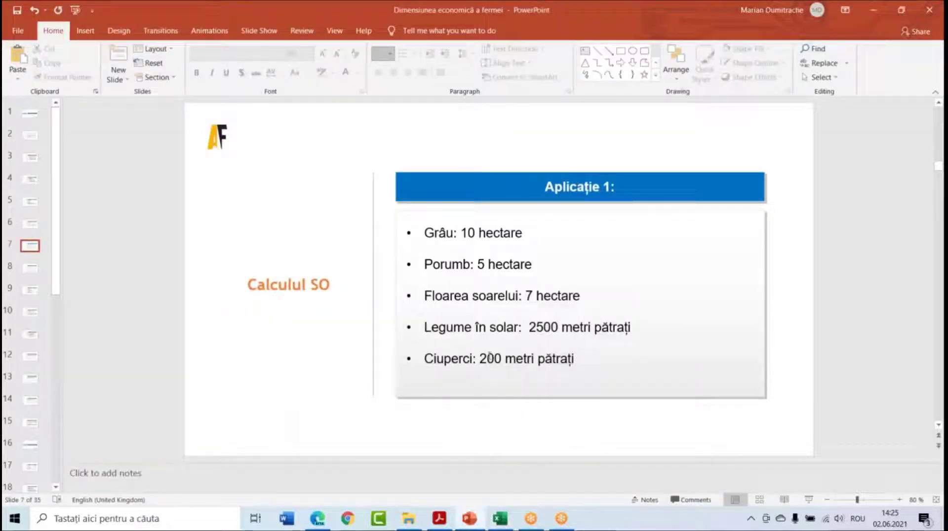
pyautogui.click(481, 356)
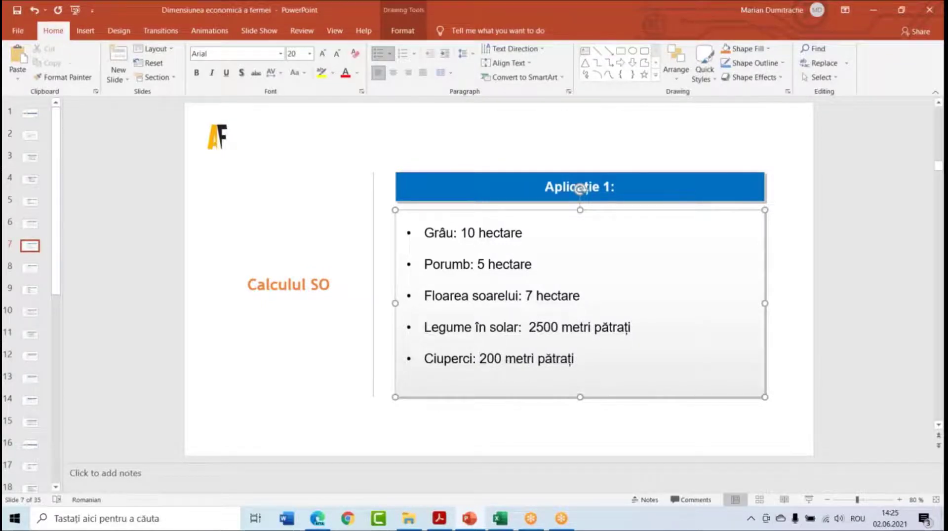
pyautogui.hotkey('alt', 'Tab')
pyautogui.click(599, 418)
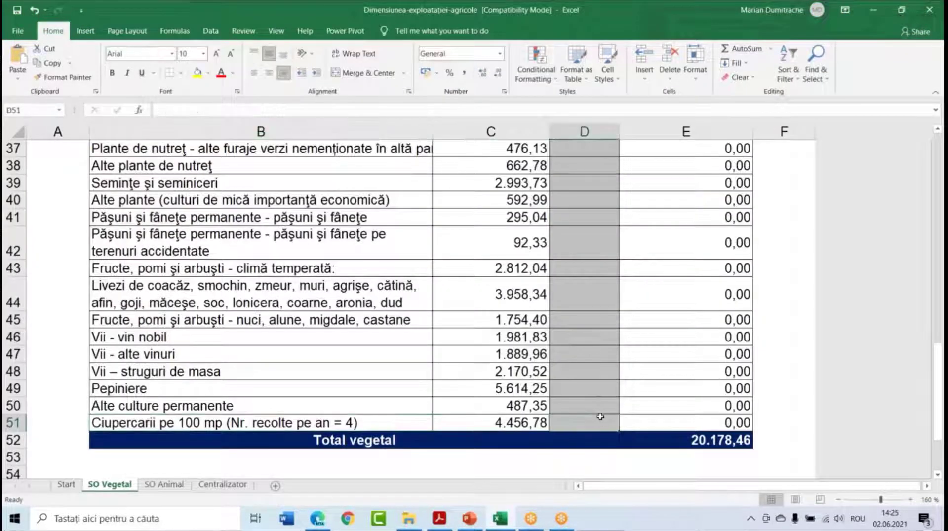
pyautogui.write('=2')
pyautogui.press('Return')
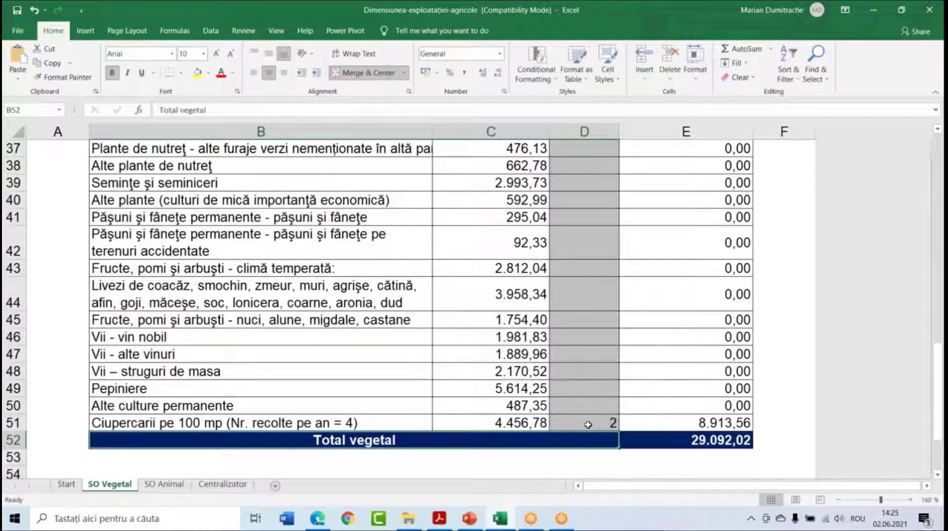
# Multiply the Ciupercarii pe 100 mp quantity by 4 harvests with the formula =2*4 and check the Total vegetal cell.
pyautogui.click(588, 423)
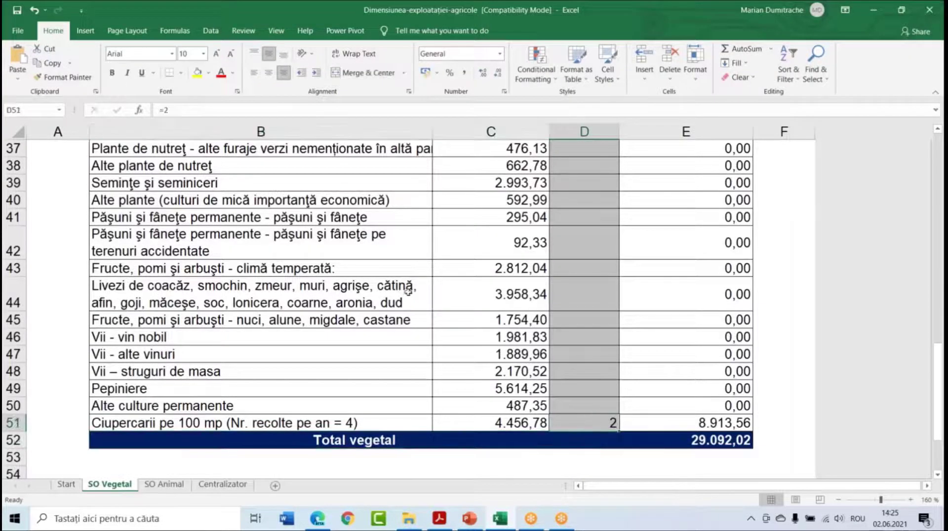
pyautogui.click(177, 111)
pyautogui.write('*4')
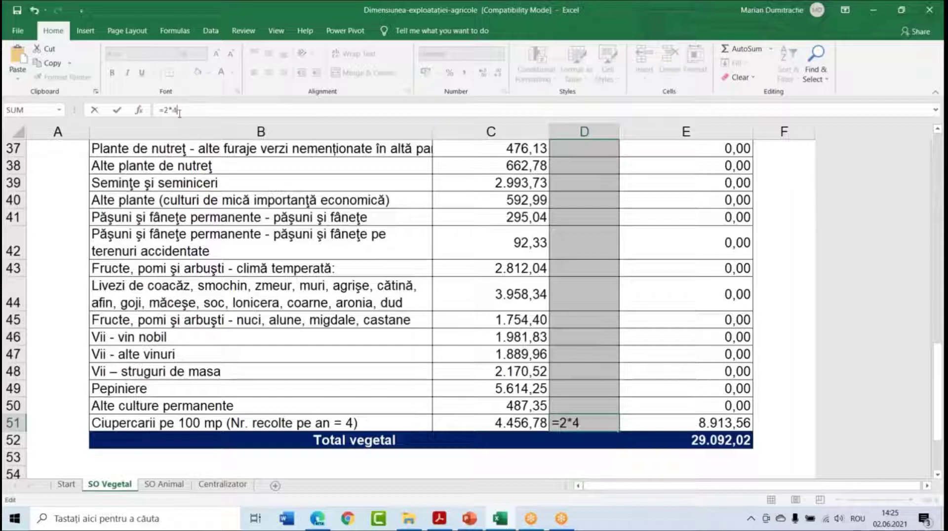
pyautogui.press('Return')
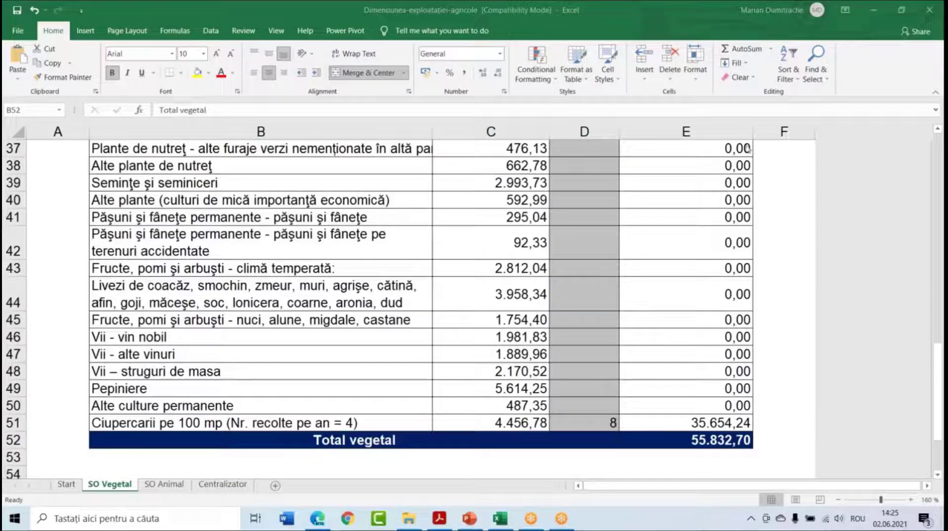
pyautogui.click(606, 422)
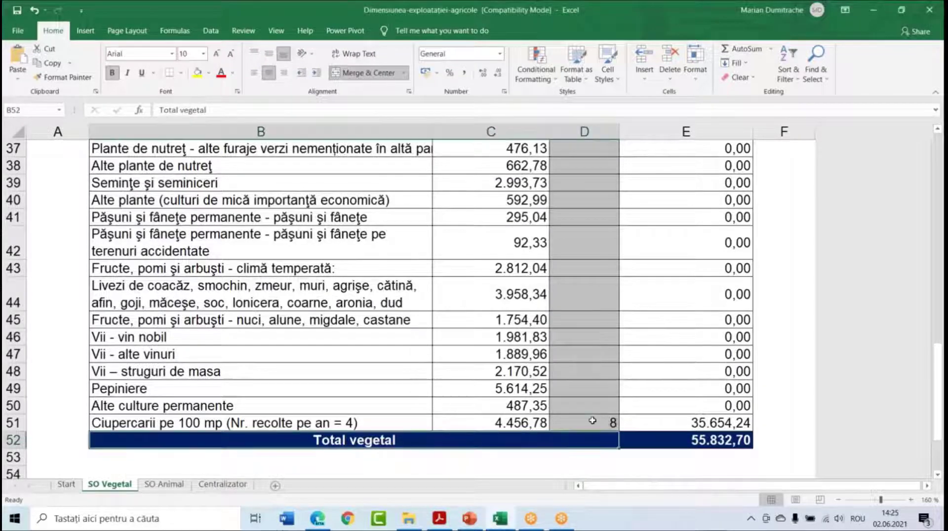
pyautogui.click(690, 441)
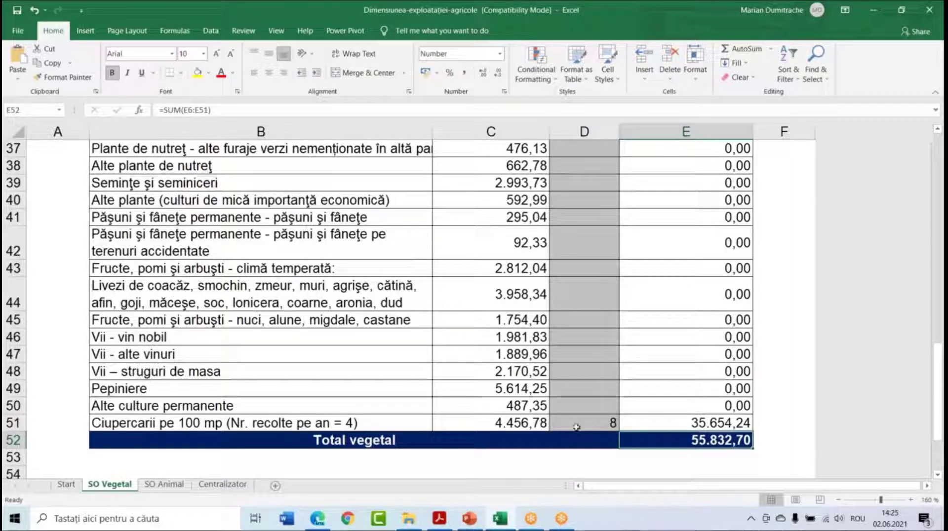
# Consult the Aplicație 2 slide in PowerPoint and set Vaci, bivoliţe pentru lapte to 7 heads on Excel's SO Animal sheet.
pyautogui.hotkey('alt', 'Tab')
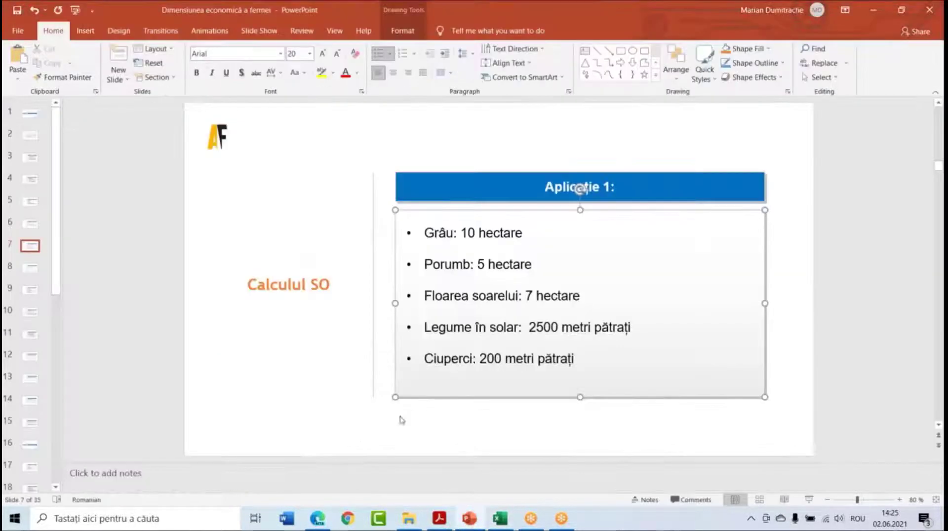
pyautogui.scroll(-1, 419, 406)
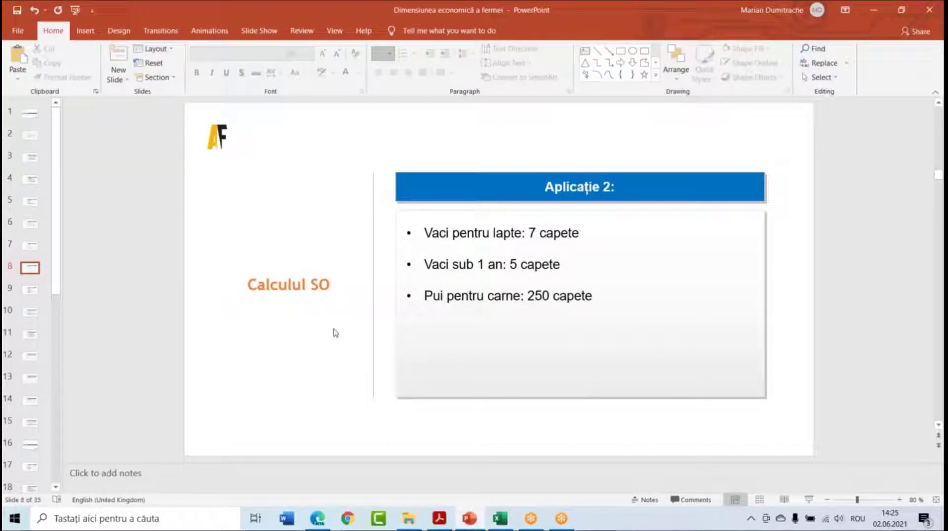
pyautogui.hotkey('alt', 'Tab')
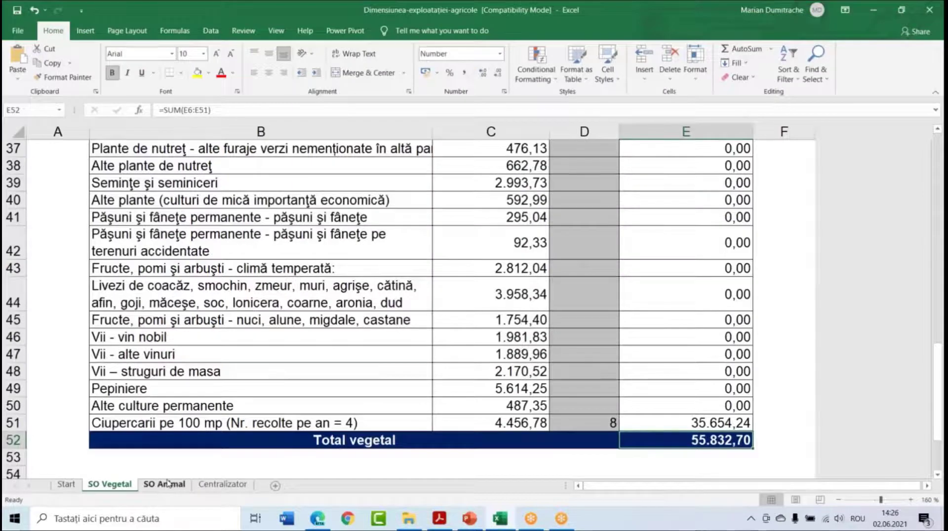
pyautogui.hotkey('alt', 'Tab')
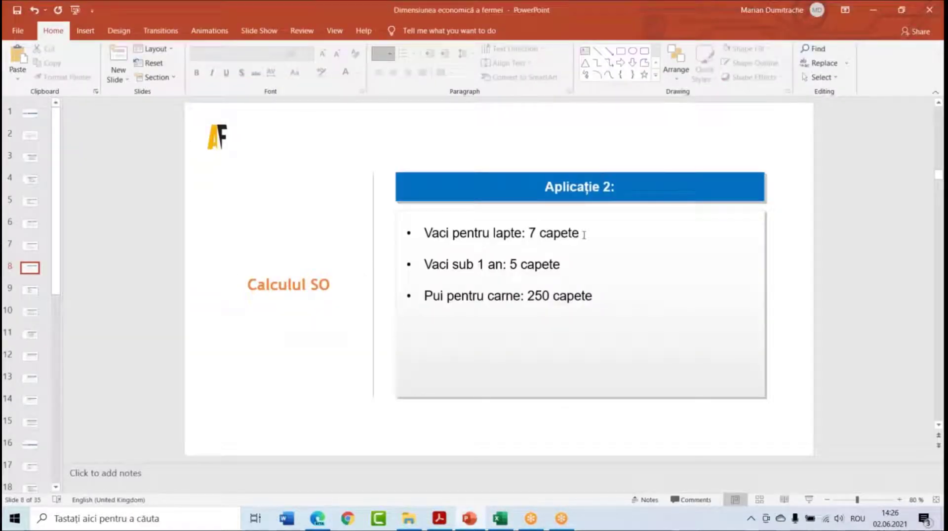
pyautogui.hotkey('alt', 'Tab')
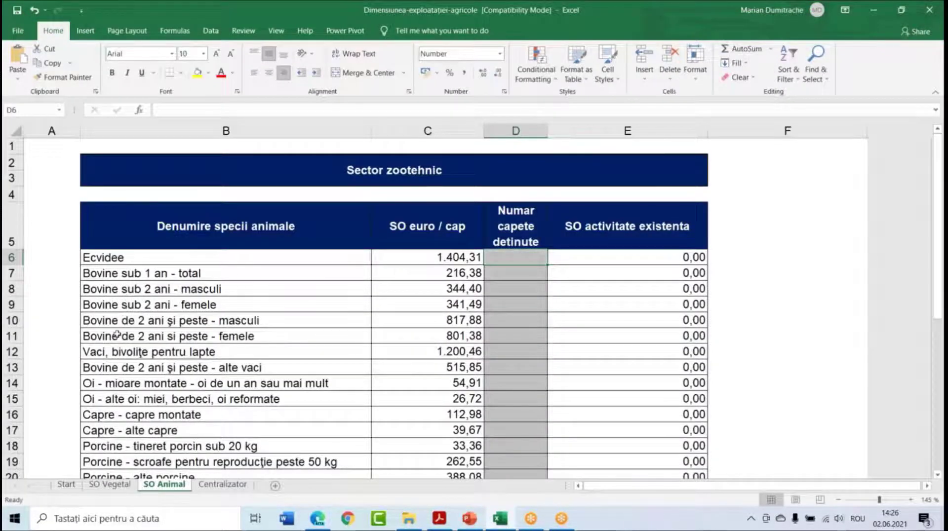
pyautogui.click(109, 351)
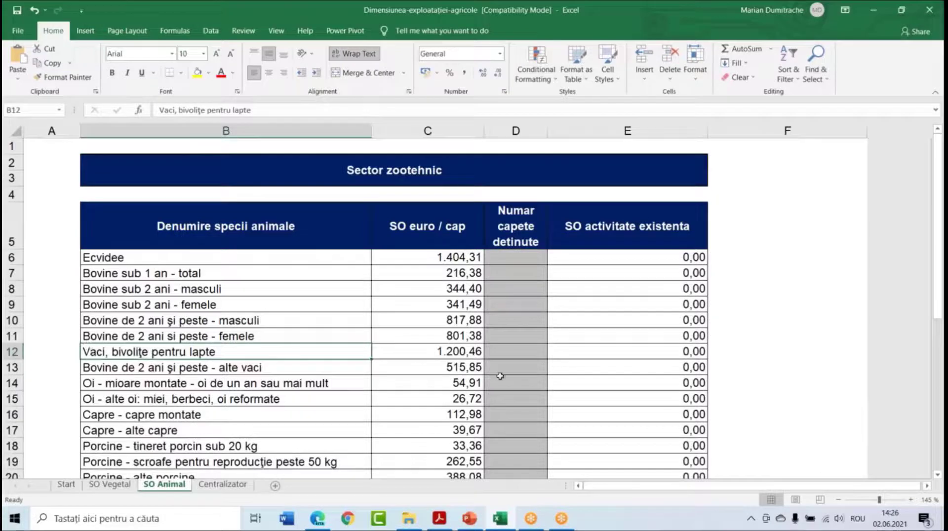
pyautogui.click(524, 346)
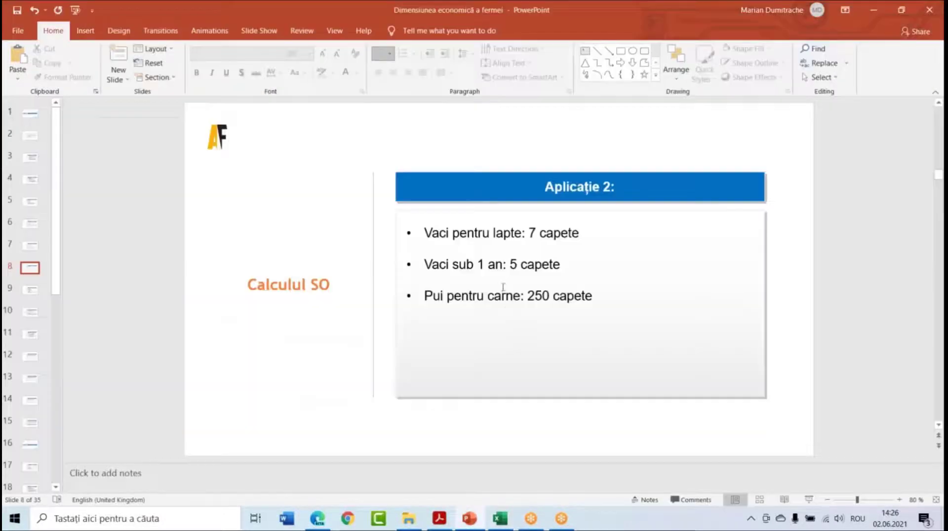
# Check the slide's number of cattle under one year and set Bovine sub 1 an - total to 5 in Excel.
pyautogui.hotkey('alt', 'Tab')
pyautogui.hotkey('alt', 'Tab')
pyautogui.hotkey('alt', 'Tab')
pyautogui.hotkey('alt', 'Tab')
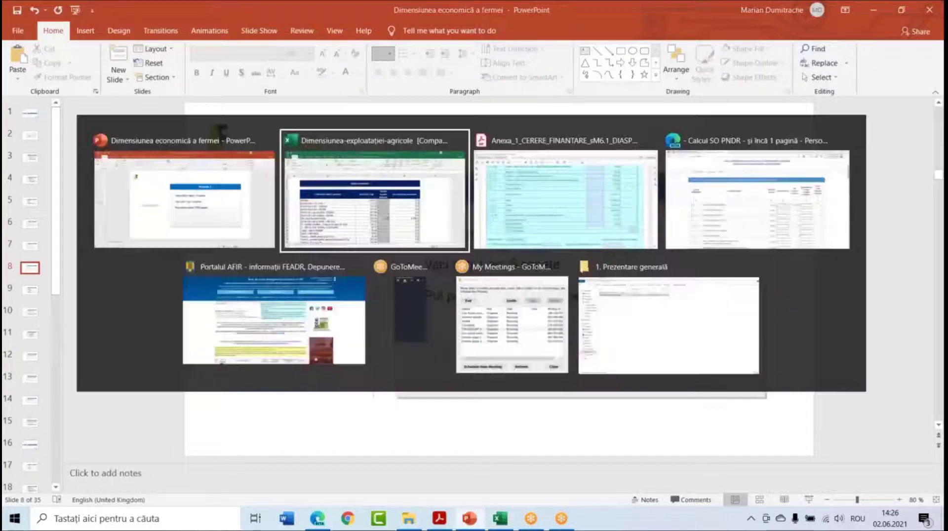
pyautogui.click(518, 271)
pyautogui.write('5')
pyautogui.press('Return')
# Check the broiler count on the PowerPoint slide and set Pui pentru carne to 2,5 in Excel, first trying a value of 1.
pyautogui.hotkey('alt', 'Tab')
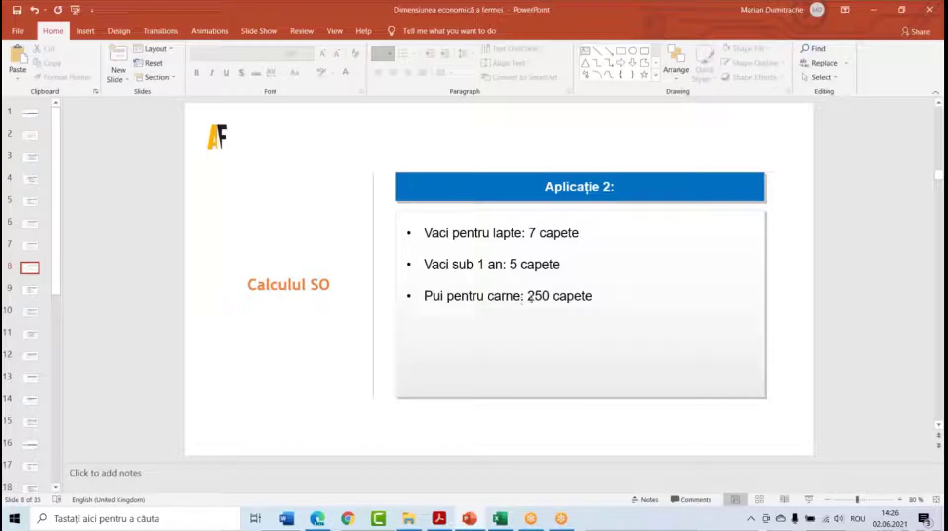
pyautogui.hotkey('alt', 'Tab')
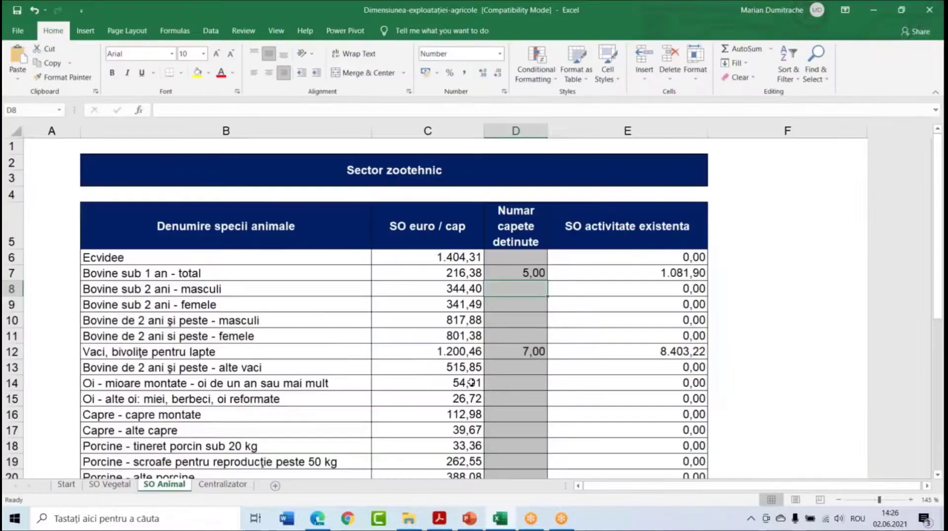
pyautogui.scroll(-3, 468, 384)
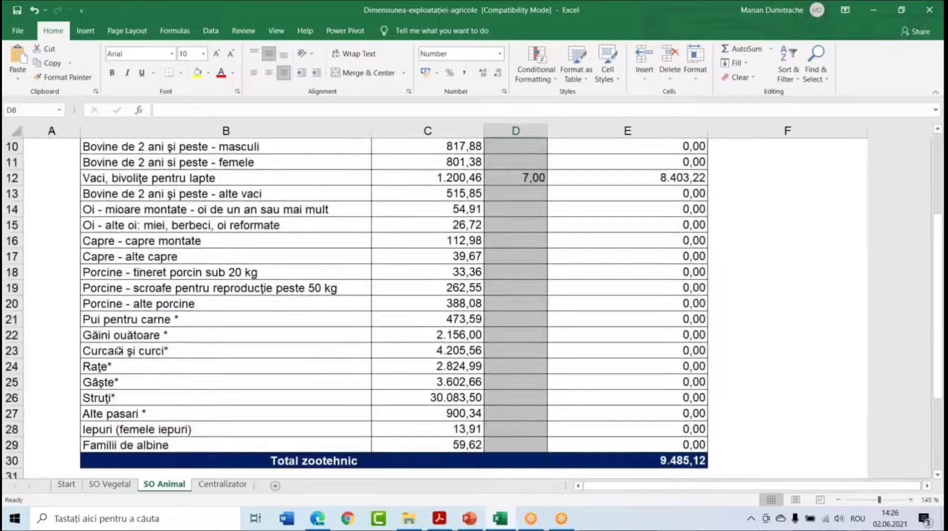
pyautogui.click(103, 320)
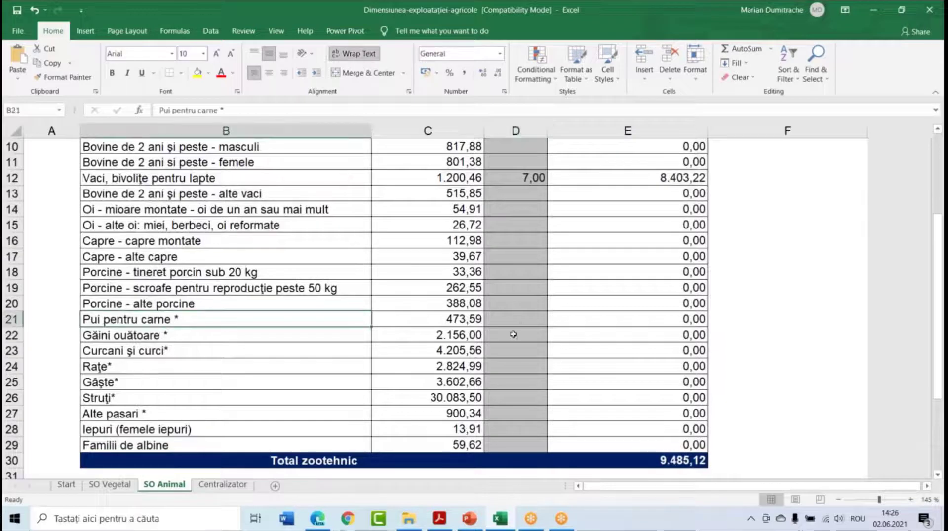
pyautogui.click(525, 319)
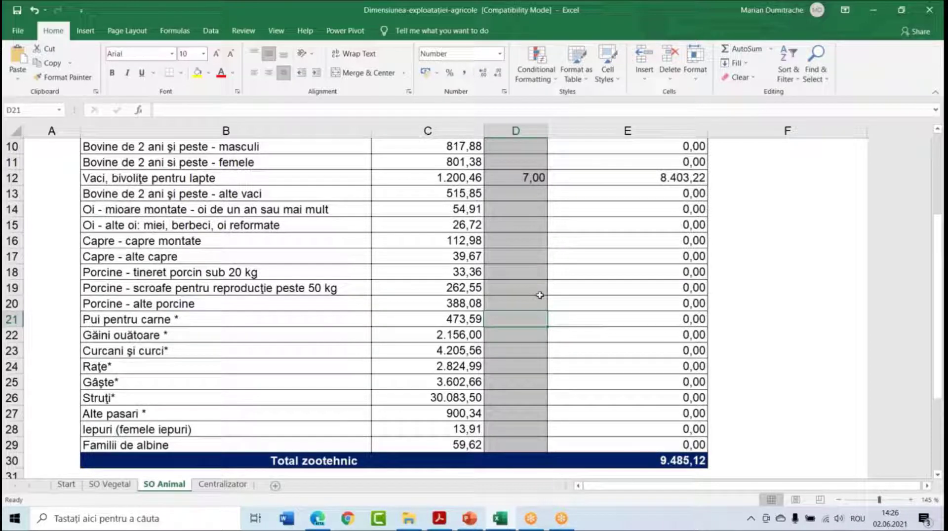
pyautogui.write('1')
pyautogui.press('Return')
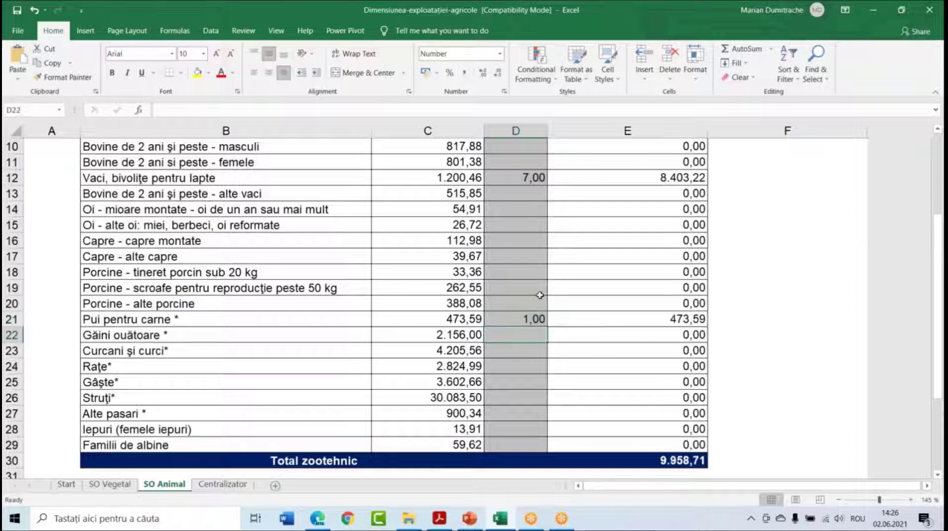
pyautogui.press('Up')
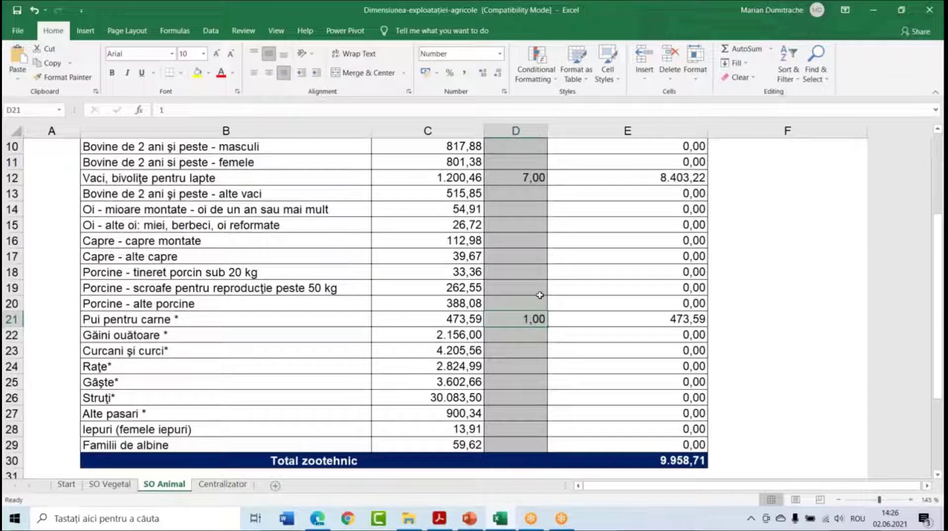
pyautogui.hotkey('alt', 'Tab')
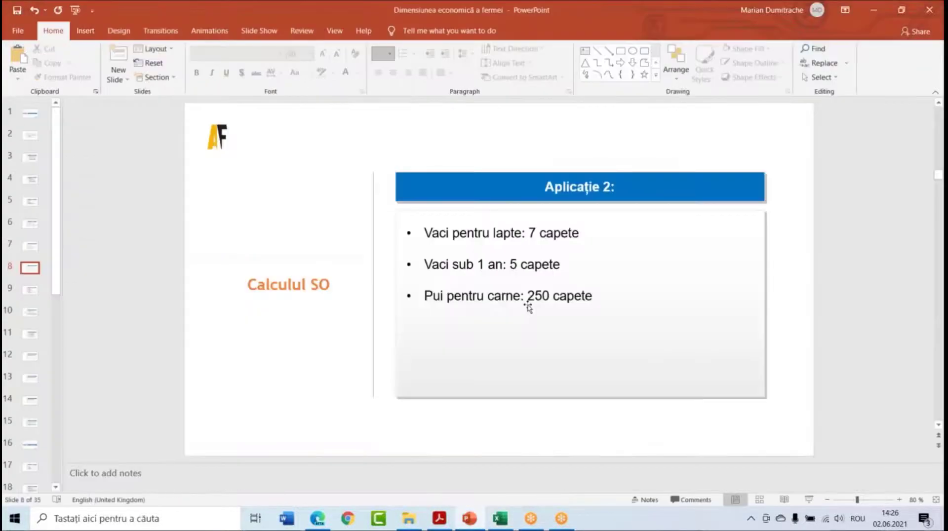
pyautogui.hotkey('alt', 'Tab')
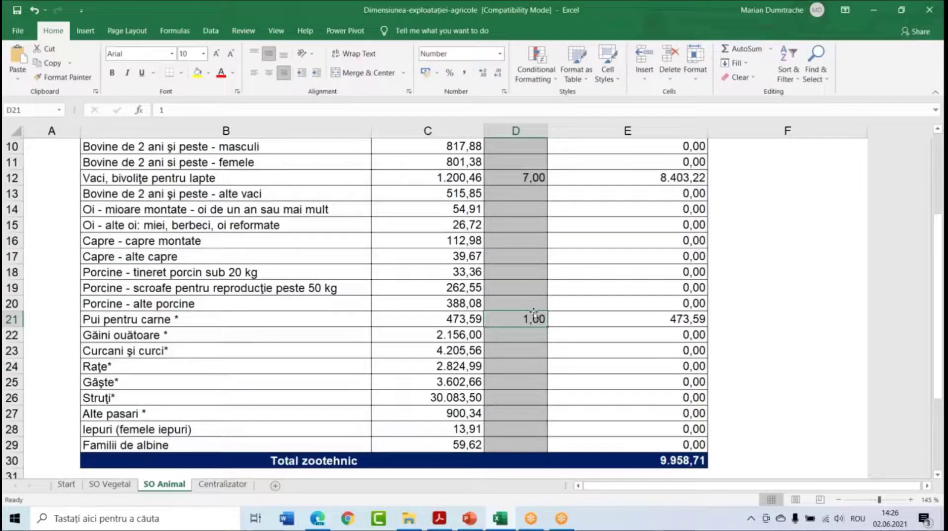
pyautogui.write('2,5')
pyautogui.press('Return')
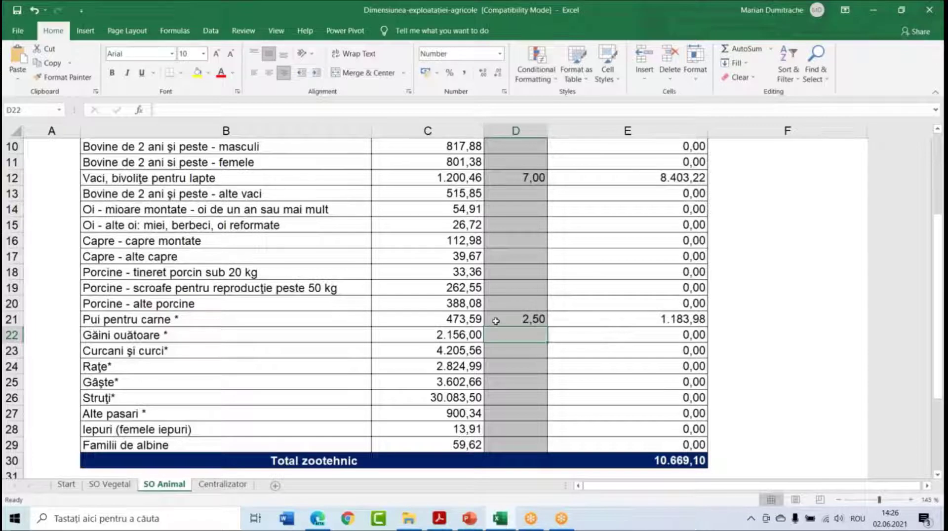
# Examine the Total SO, the farm dimension category and the eligibility per submeasure on the Centralizator sheet.
pyautogui.scroll(-1, 497, 318)
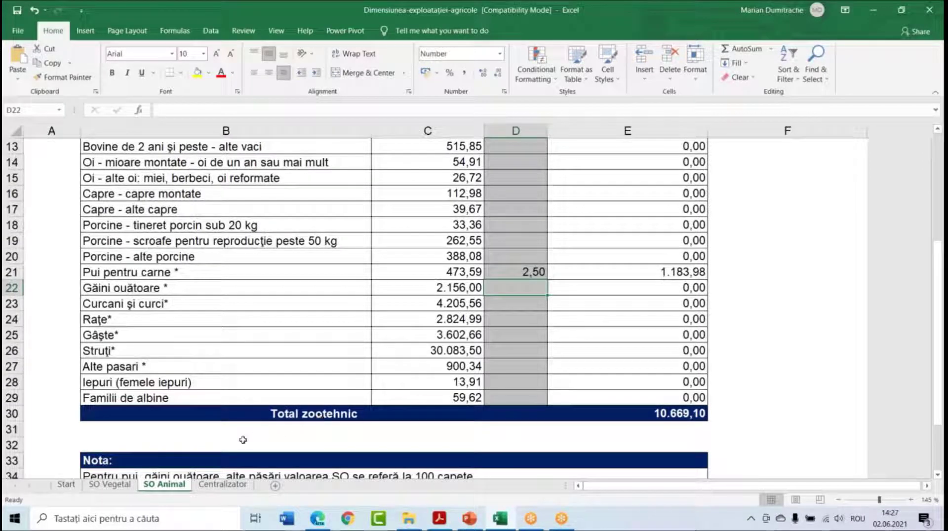
pyautogui.click(209, 486)
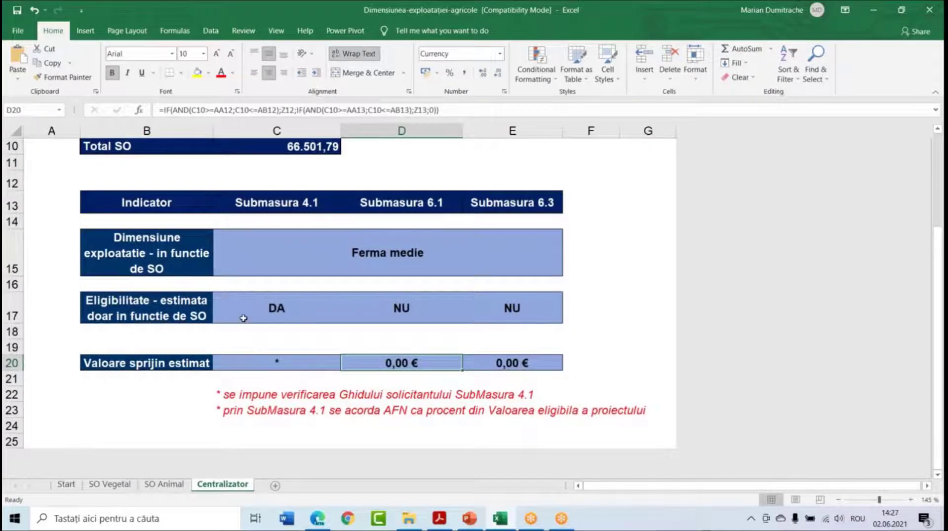
pyautogui.scroll(2, 243, 313)
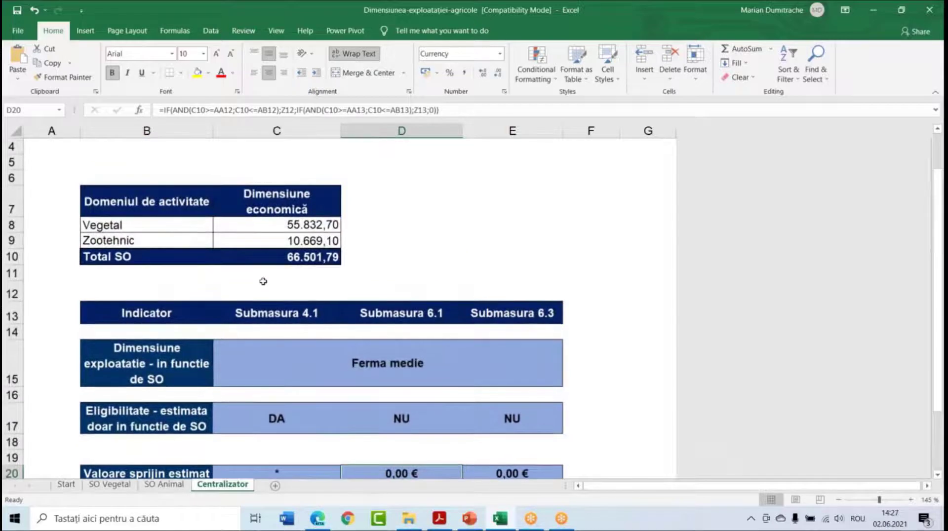
pyautogui.scroll(-1, 276, 301)
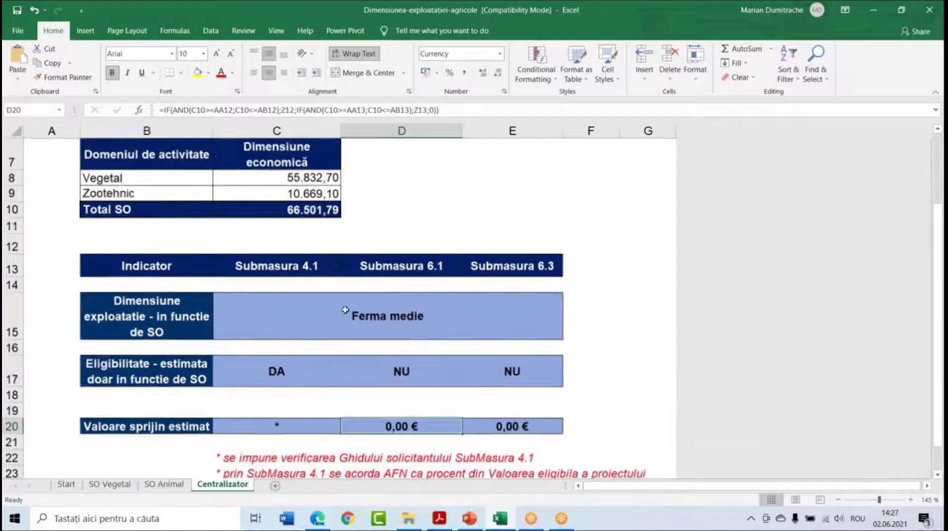
pyautogui.click(256, 367)
pyautogui.click(276, 324)
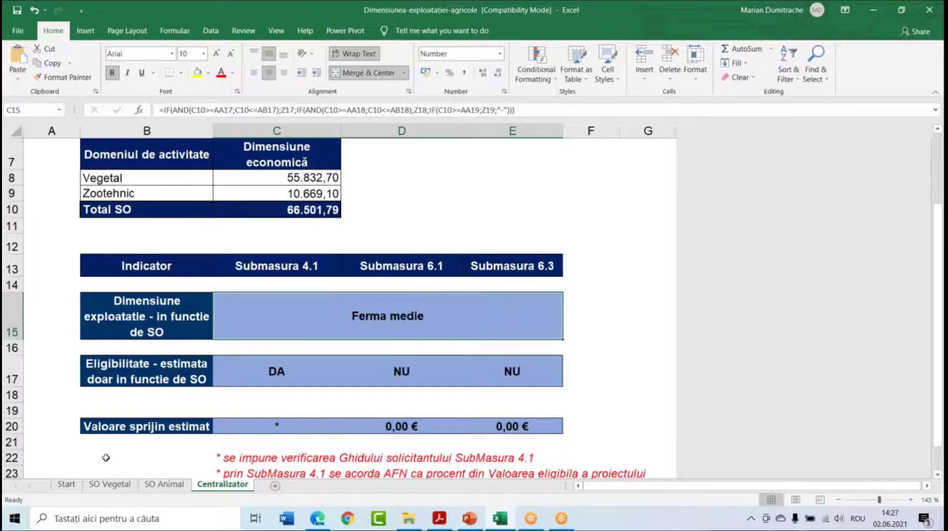
# Clear the Ciupercarii pe 100 mp quantity on the SO Vegetal sheet and return to the Centralizator sheet.
pyautogui.click(109, 484)
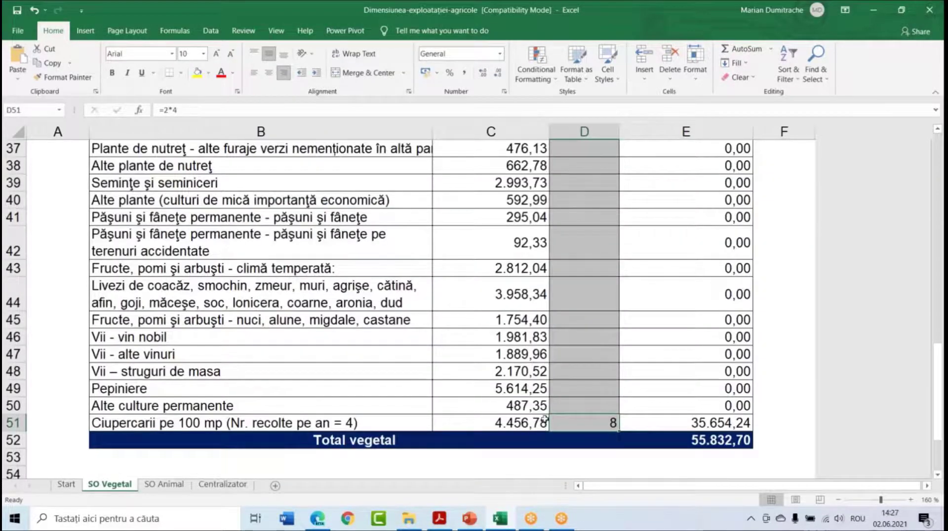
pyautogui.press('Delete')
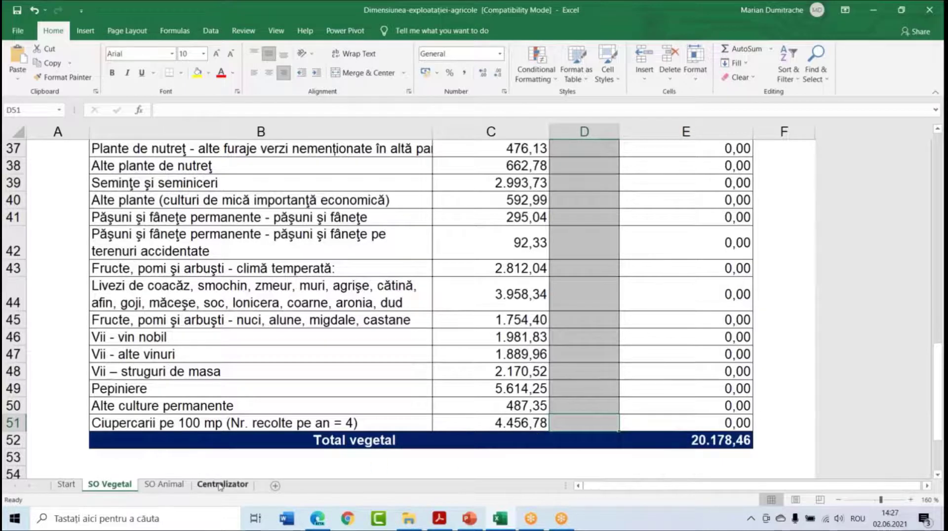
pyautogui.click(222, 484)
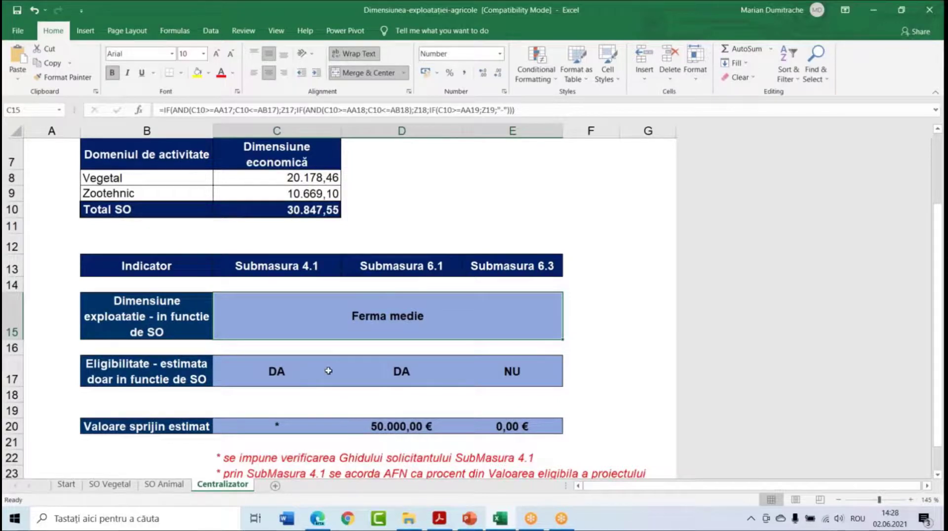
# Examine the recalculated eligibility results for Submasura 4.1, 6.1 and 6.3 on the Centralizator sheet.
pyautogui.click(292, 373)
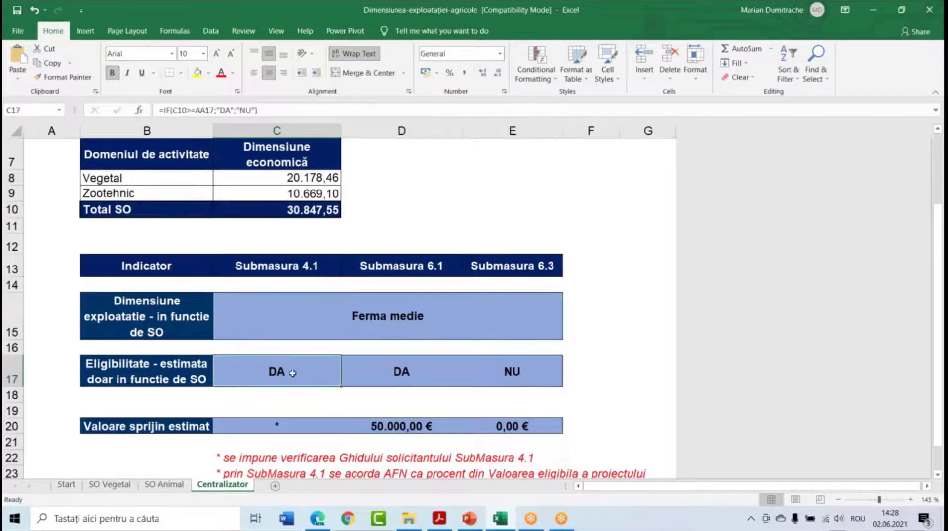
pyautogui.click(361, 383)
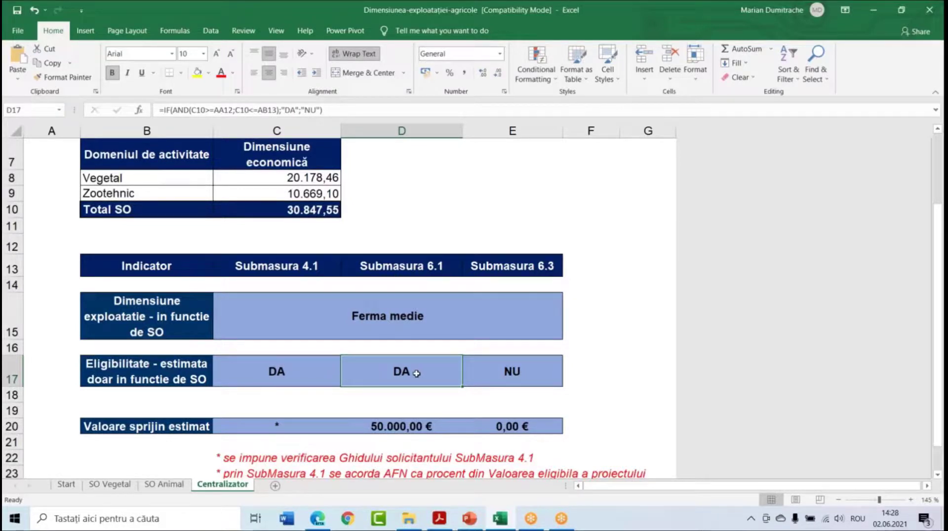
pyautogui.click(283, 364)
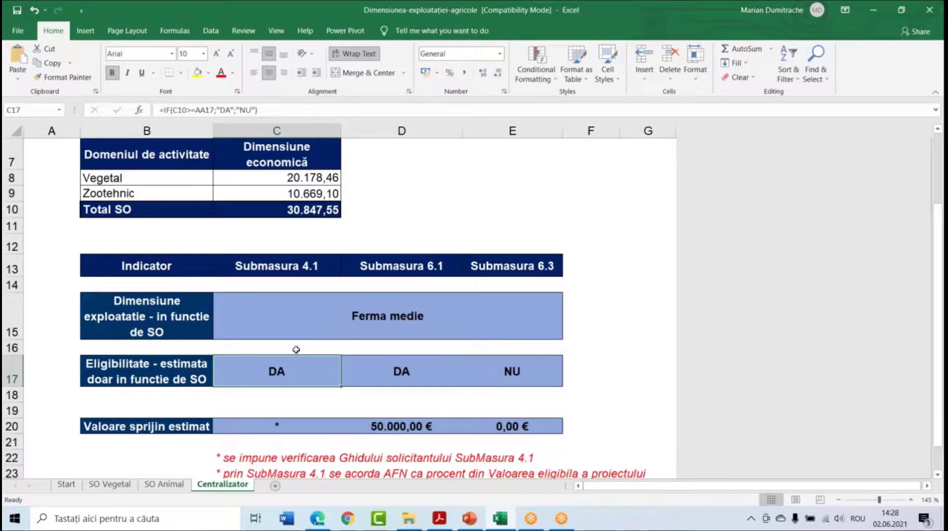
pyautogui.click(284, 352)
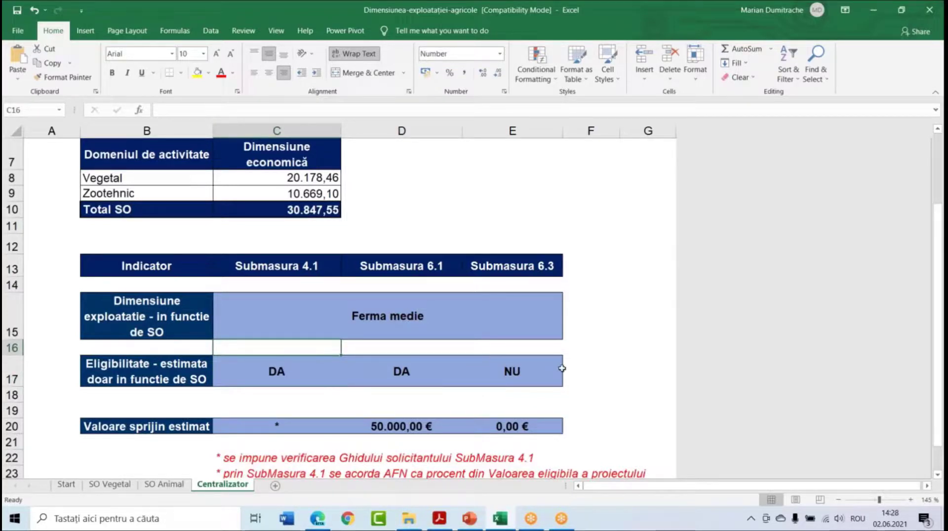
pyautogui.click(560, 399)
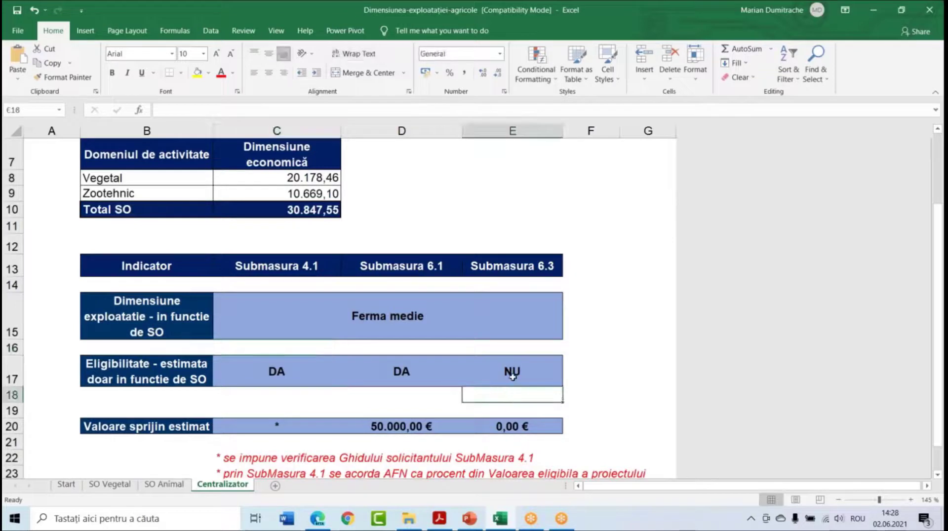
pyautogui.click(537, 368)
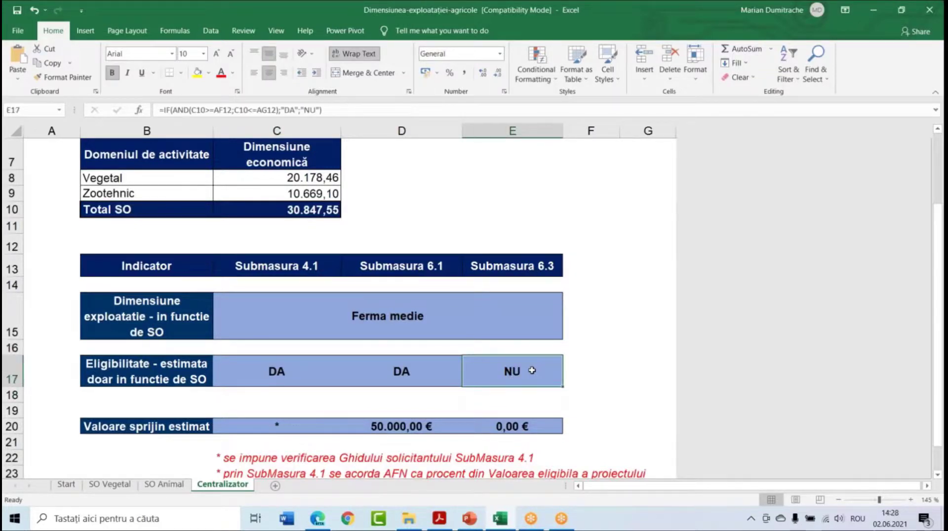
pyautogui.click(431, 268)
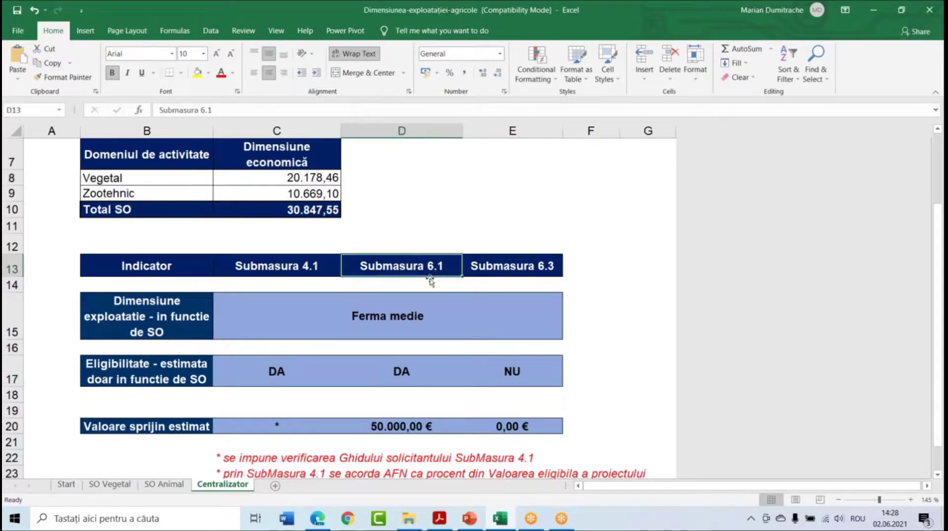